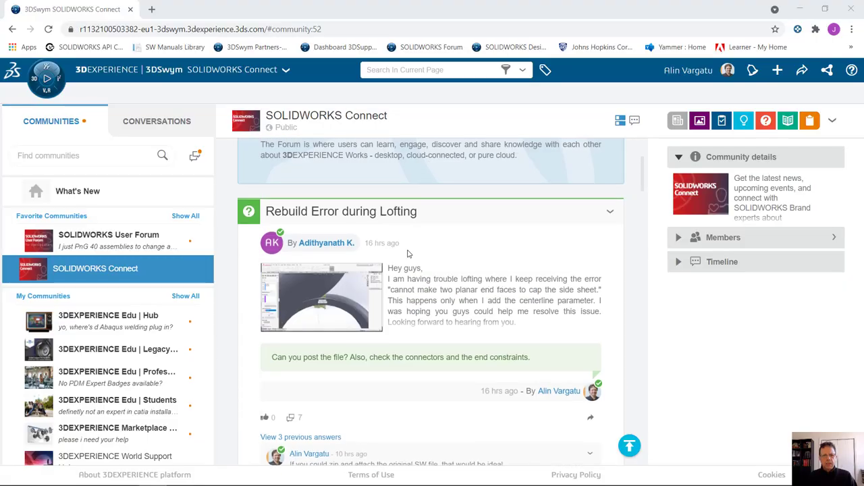
# Scroll through the replies to the 'Rebuild Error during Lofting' post, then start switching windows
pyautogui.scroll(-1, 471, 344)
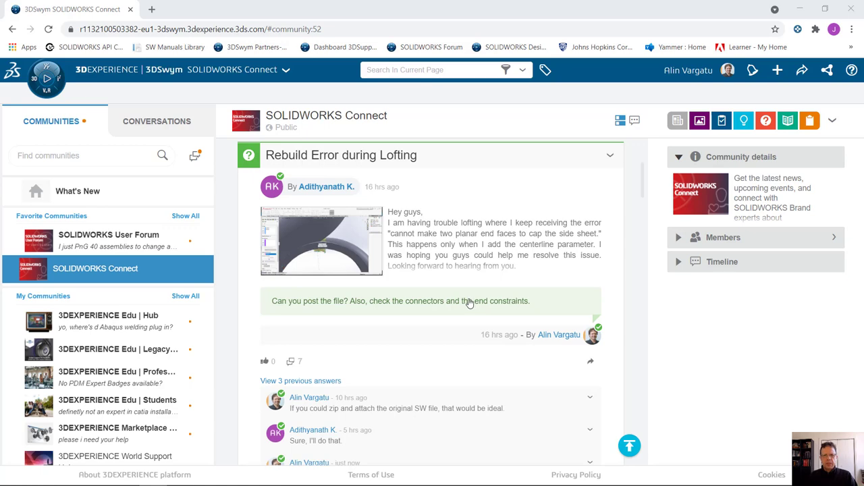
pyautogui.hotkey('alt', 'Tab')
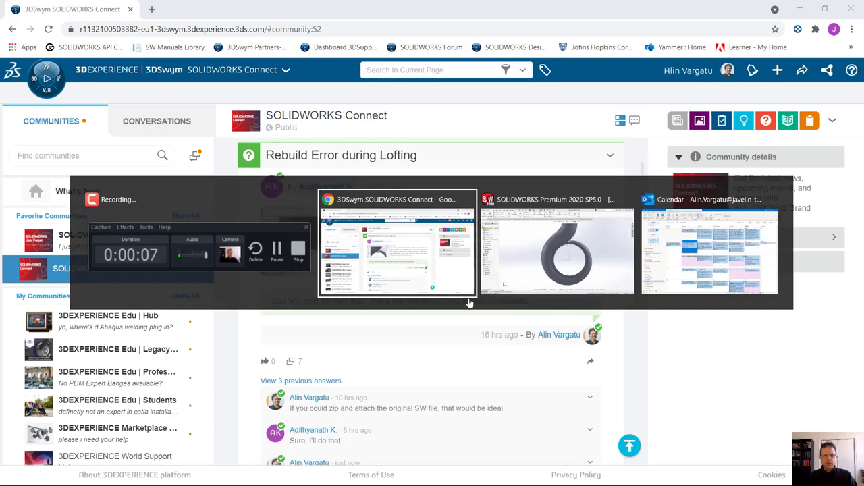
# Bring the Volute Chamber part forward and zoom in on the sketches at its inner ring
pyautogui.hotkey('alt', 'Tab')
pyautogui.scroll(-4, 530, 204)
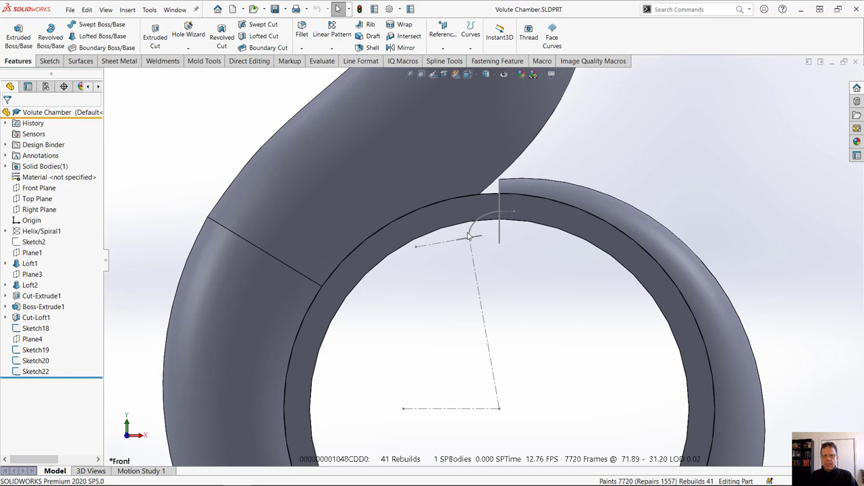
pyautogui.click(101, 36)
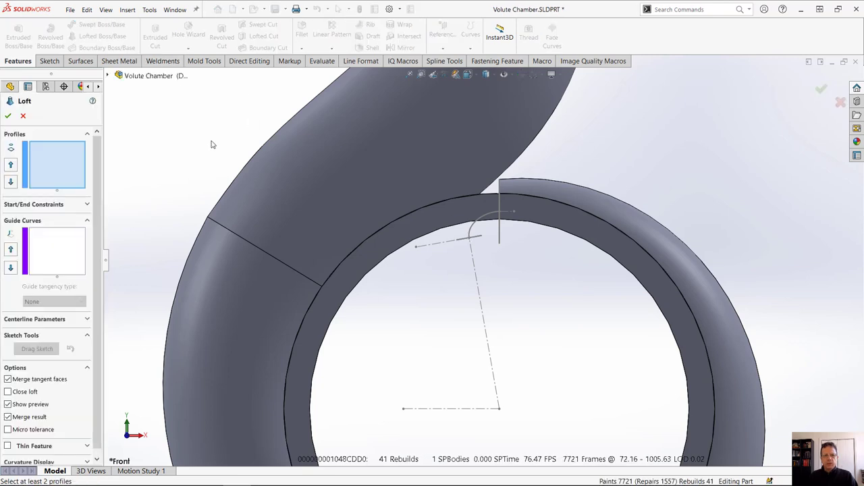
pyautogui.click(500, 241)
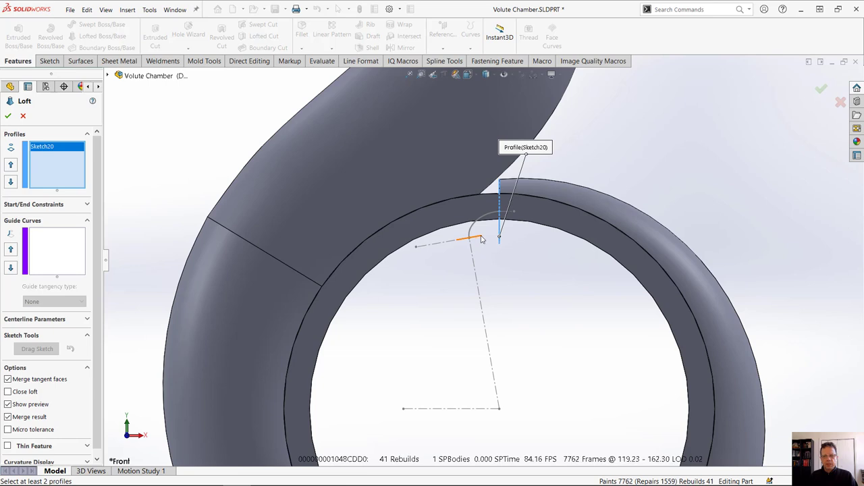
pyautogui.click(481, 239)
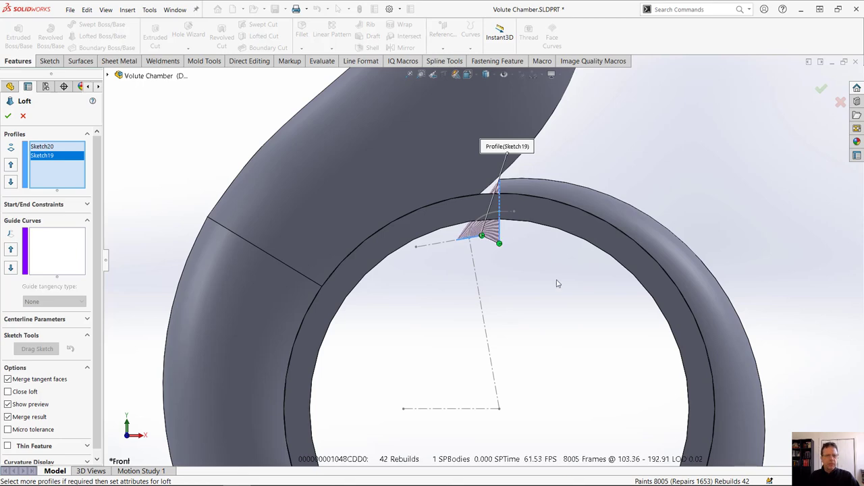
pyautogui.scroll(-3, 466, 226)
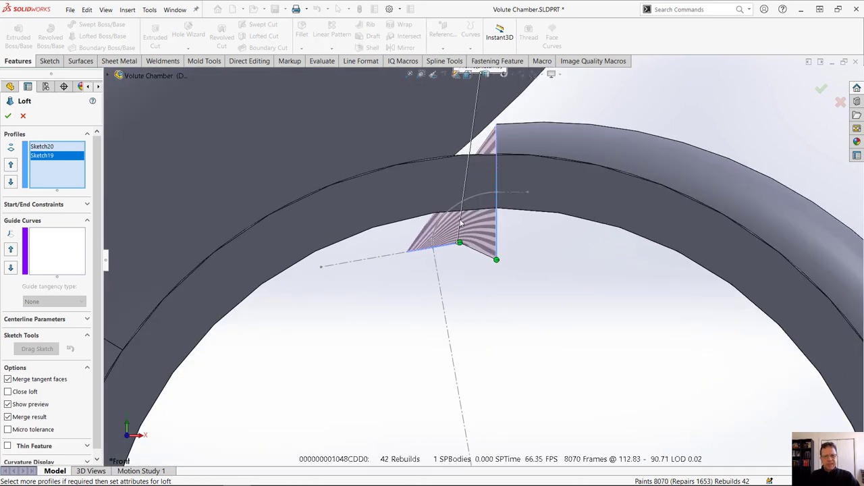
pyautogui.scroll(-2, 462, 222)
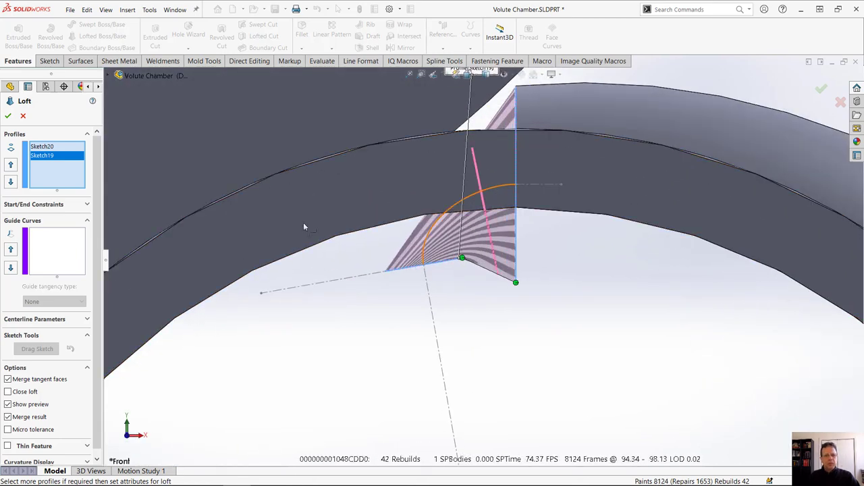
pyautogui.click(42, 320)
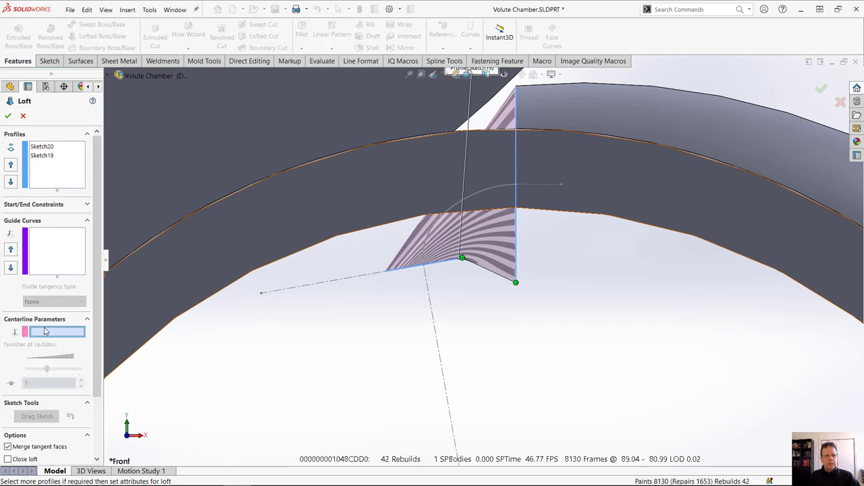
pyautogui.click(478, 196)
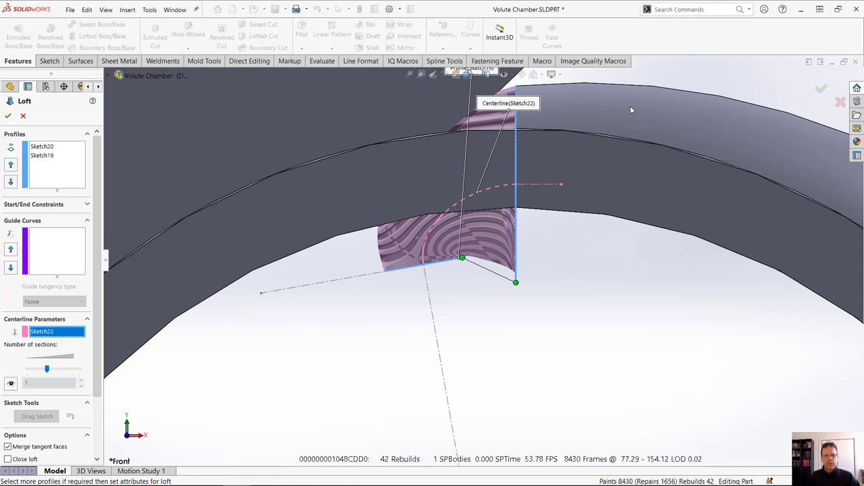
pyautogui.click(45, 147)
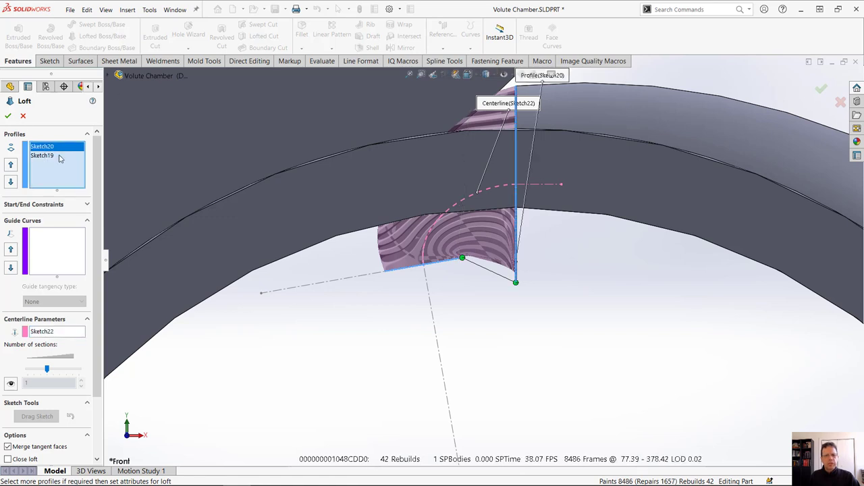
pyautogui.click(40, 208)
pyautogui.click(34, 229)
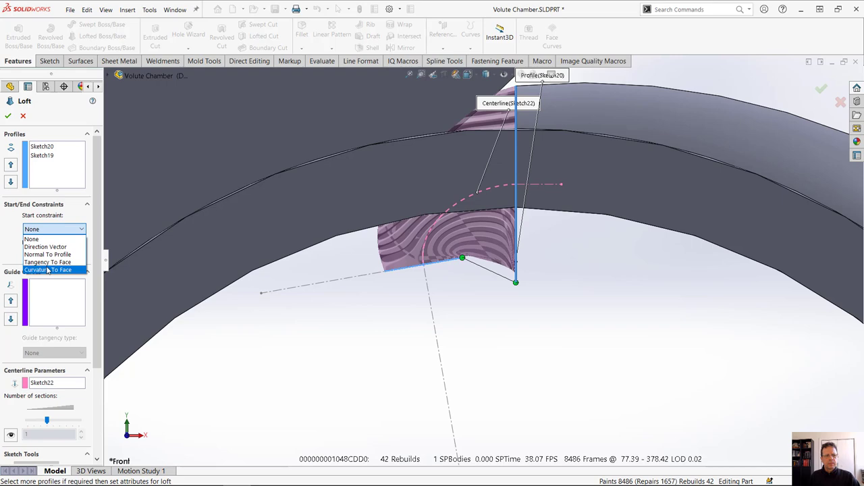
pyautogui.click(47, 263)
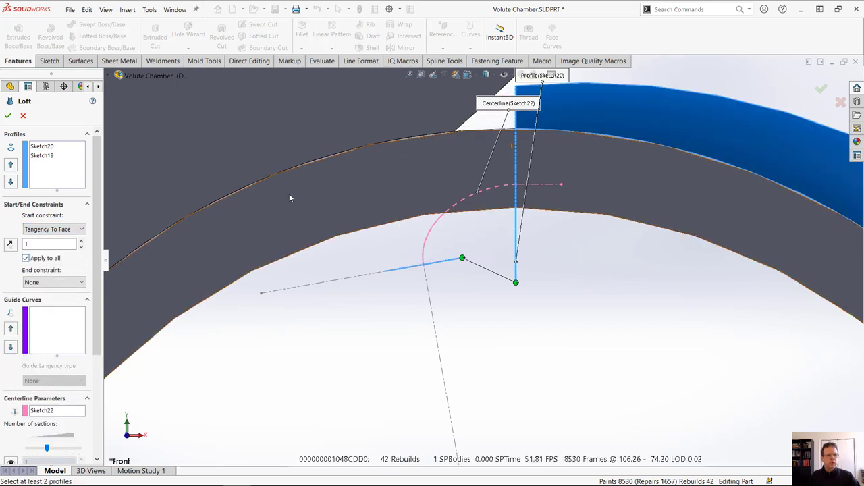
pyautogui.click(50, 229)
pyautogui.click(41, 237)
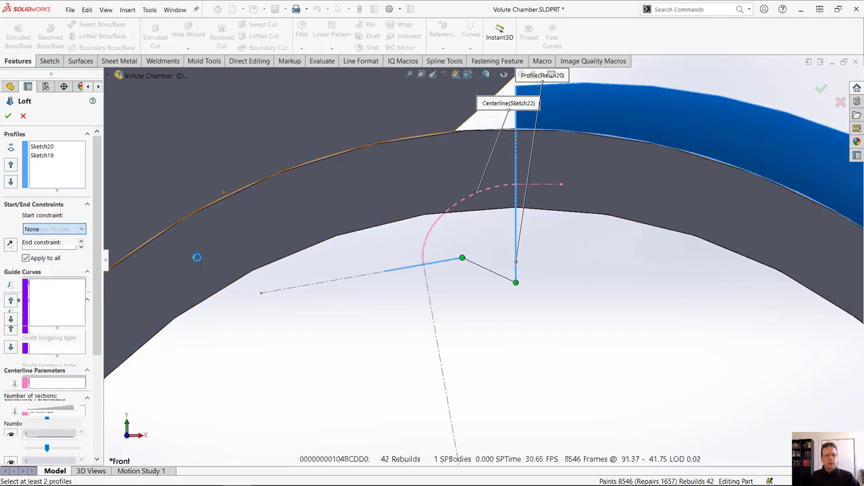
pyautogui.click(452, 251)
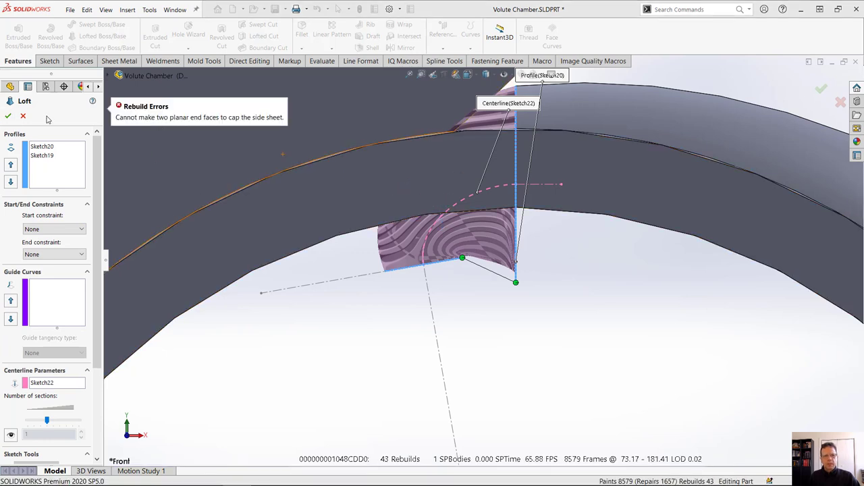
pyautogui.click(23, 116)
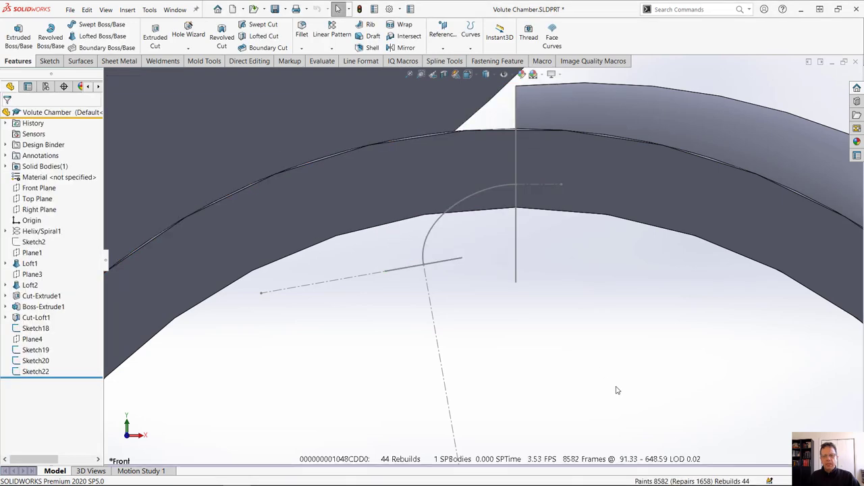
# With Instant3D on, drag Sketch18's angle from 80° to 60° and its length from 135 to 100
pyautogui.scroll(5, 616, 390)
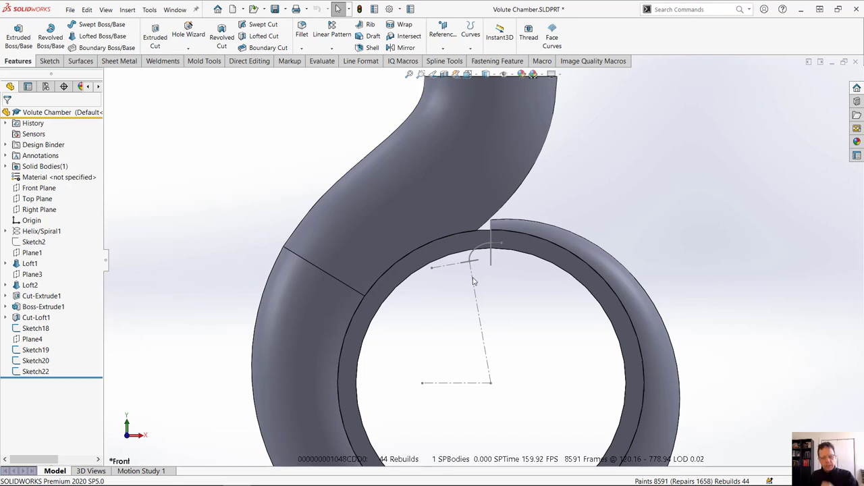
pyautogui.click(474, 281)
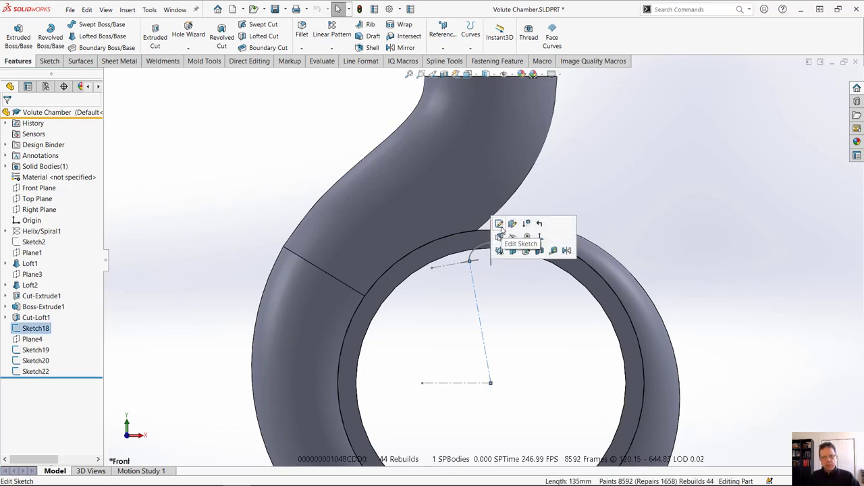
pyautogui.click(507, 37)
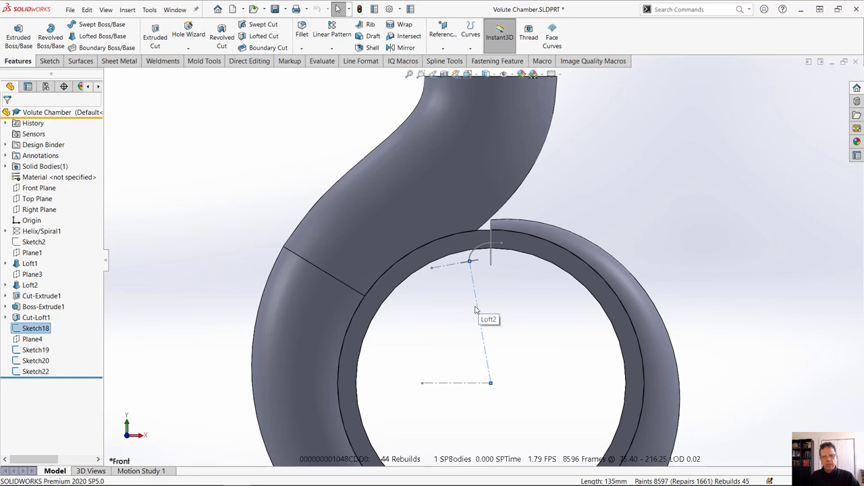
pyautogui.click(471, 259)
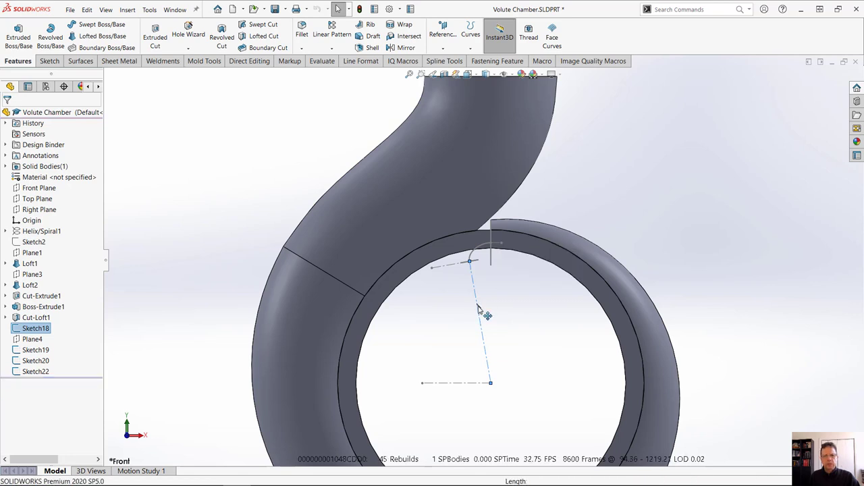
pyautogui.click(478, 310)
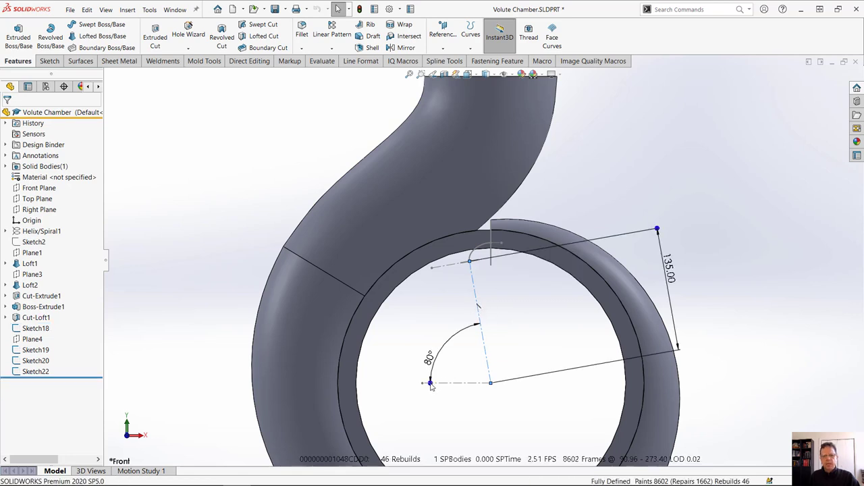
pyautogui.moveTo(432, 386)
pyautogui.mouseDown()
pyautogui.moveTo(435, 372)
pyautogui.moveTo(421, 361)
pyautogui.mouseUp()
pyautogui.moveTo(595, 183)
pyautogui.mouseDown()
pyautogui.moveTo(601, 196)
pyautogui.moveTo(620, 195)
pyautogui.moveTo(625, 206)
pyautogui.moveTo(617, 206)
pyautogui.mouseUp()
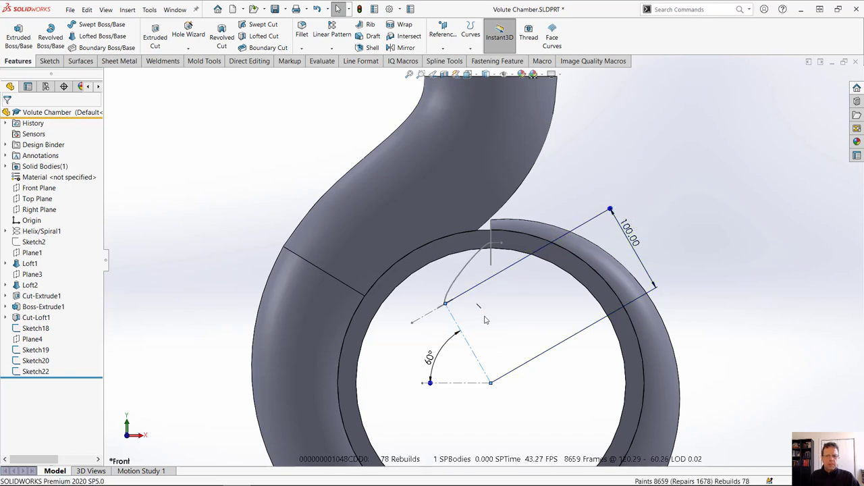
# Reshape the Sketch22 spline centerline by dragging its upper and lower tangent handles, then exit the sketch
pyautogui.click(472, 265)
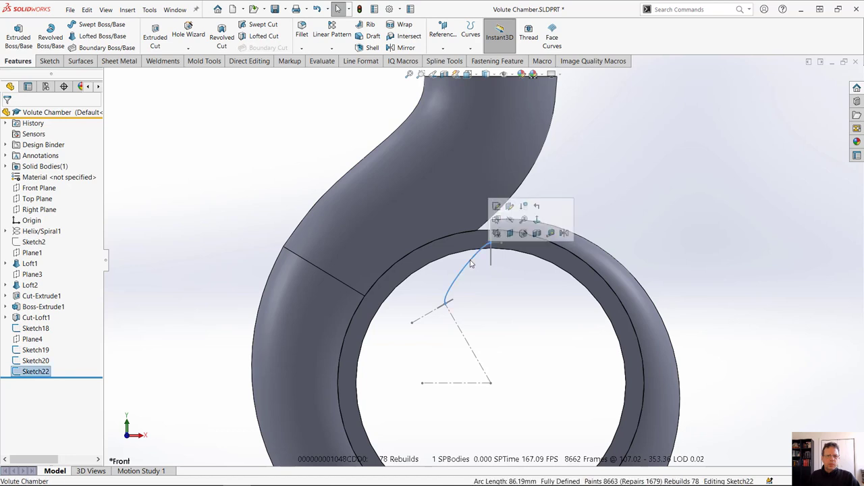
pyautogui.doubleClick(471, 264)
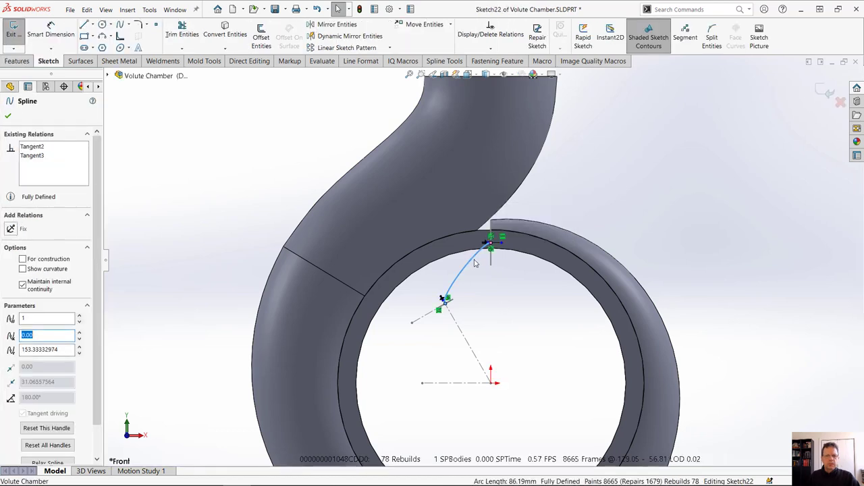
pyautogui.scroll(-3, 475, 258)
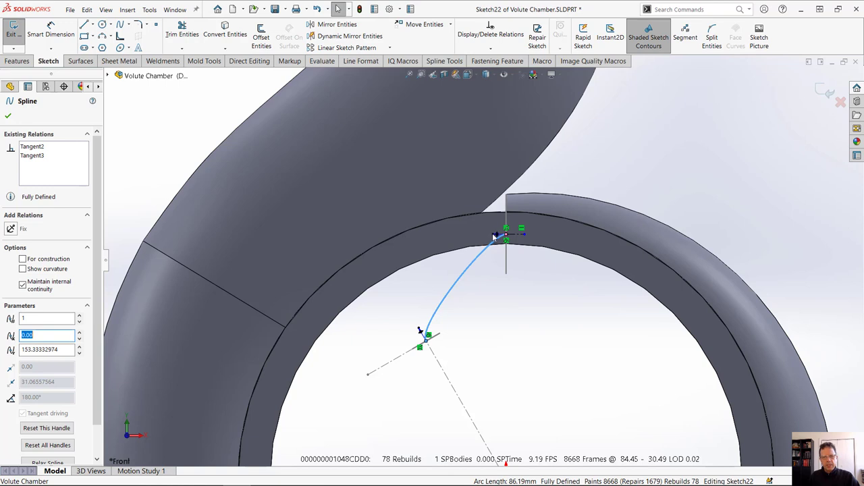
pyautogui.moveTo(495, 237); pyautogui.dragTo(442, 234)
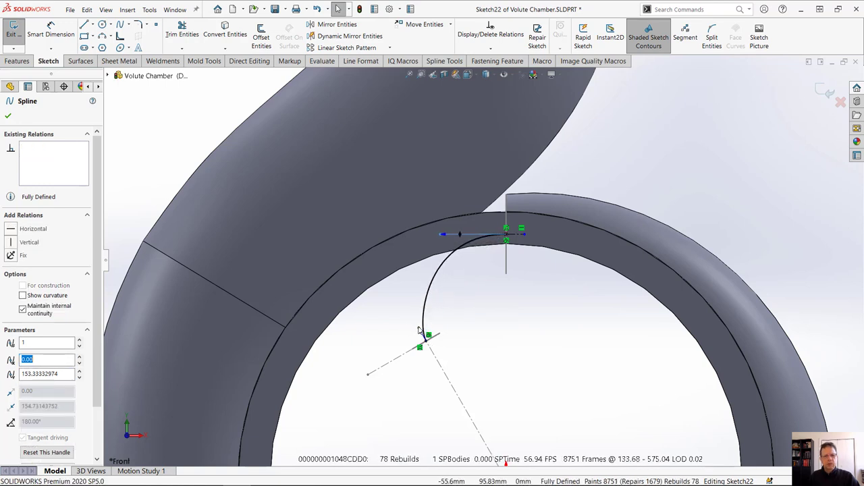
pyautogui.moveTo(419, 330); pyautogui.dragTo(417, 324)
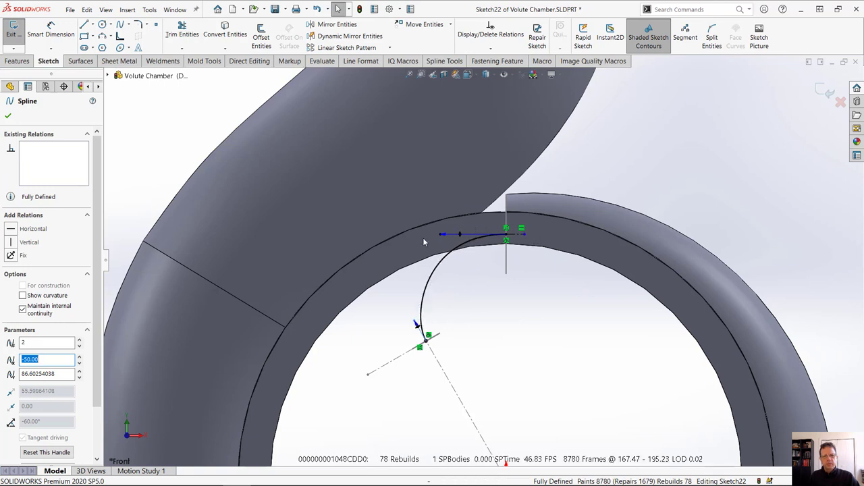
pyautogui.rightClick(428, 271)
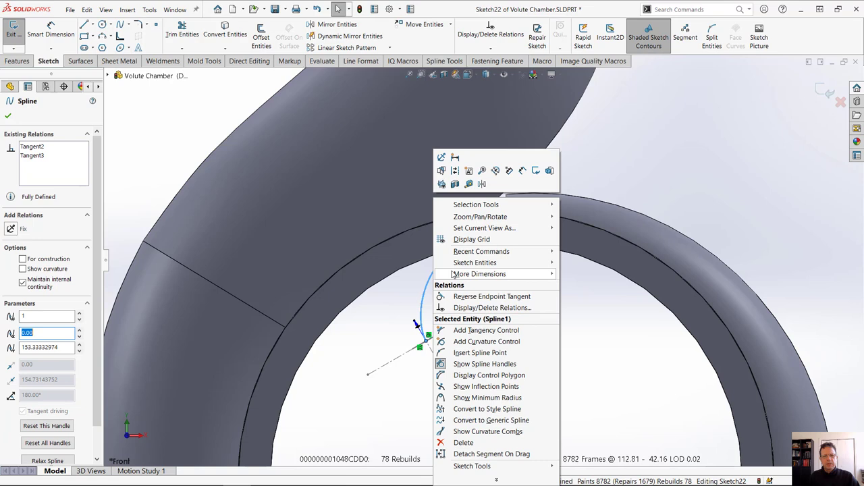
pyautogui.click(480, 386)
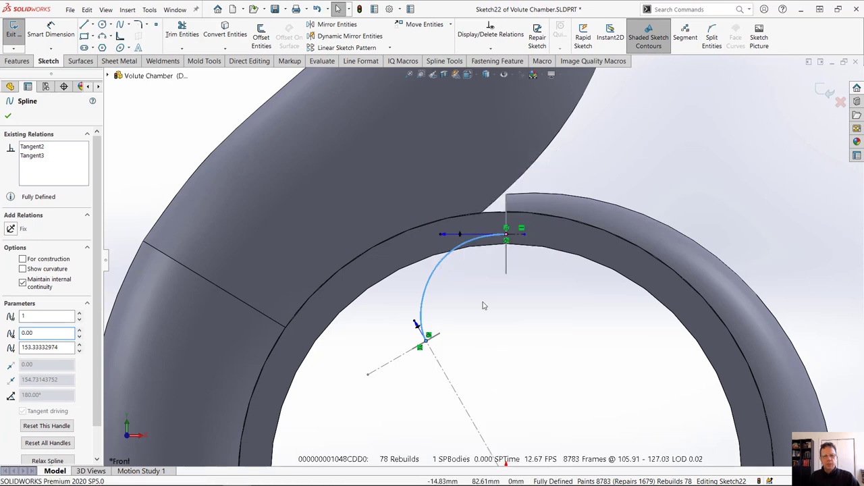
pyautogui.moveTo(416, 324)
pyautogui.mouseDown()
pyautogui.moveTo(400, 226)
pyautogui.moveTo(386, 246)
pyautogui.moveTo(409, 312)
pyautogui.mouseUp()
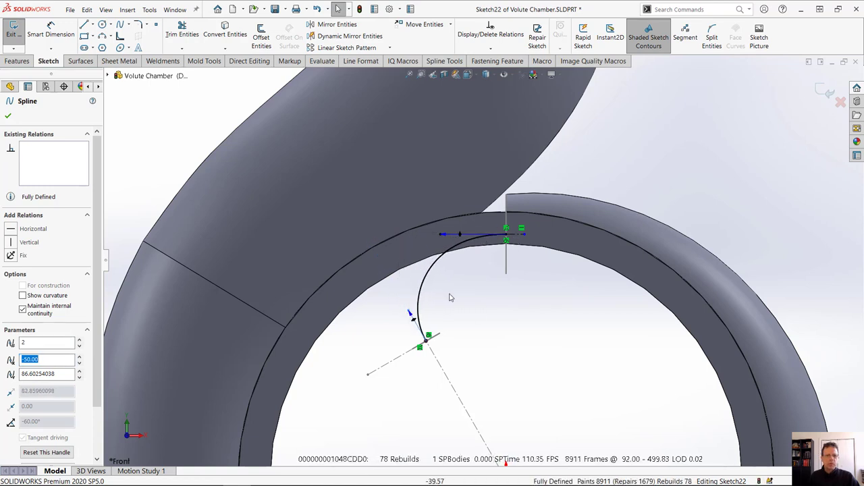
pyautogui.click(825, 92)
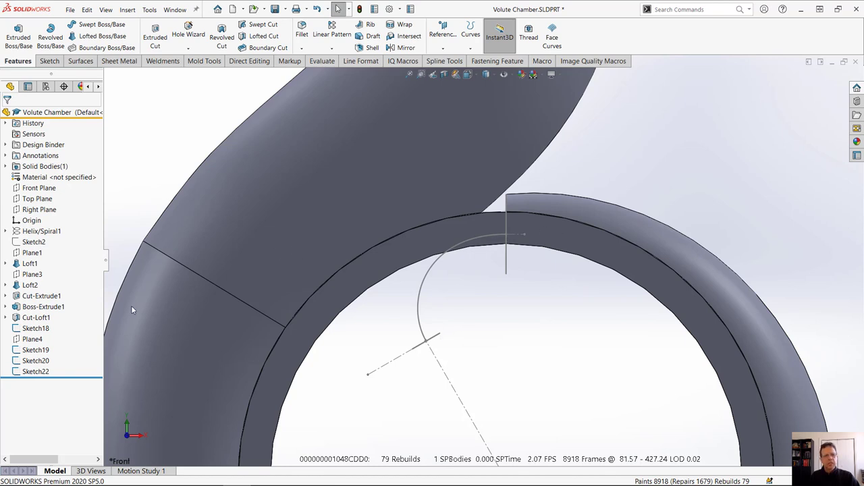
# Start a loft with the Sketch20 and Sketch19 lines as profiles and align the connector
pyautogui.click(101, 36)
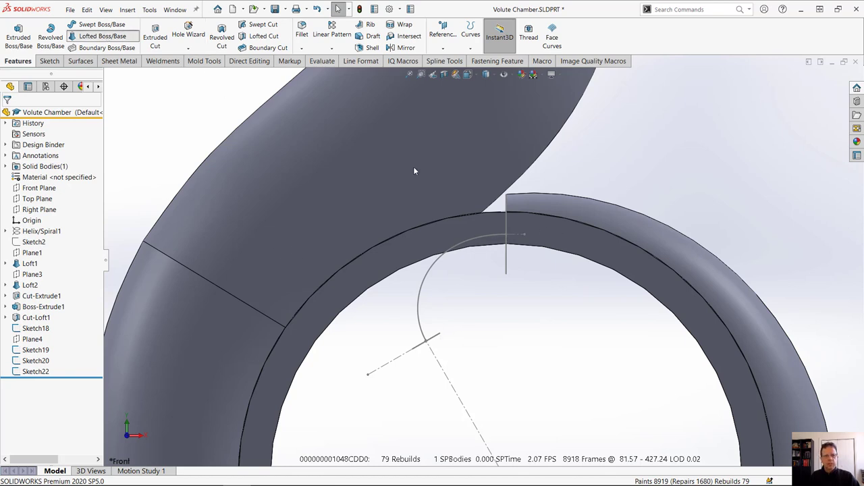
pyautogui.click(509, 277)
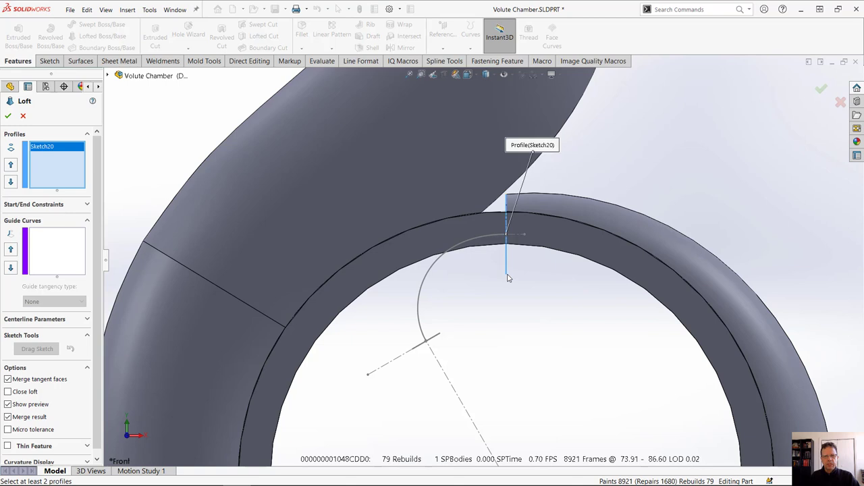
pyautogui.click(437, 337)
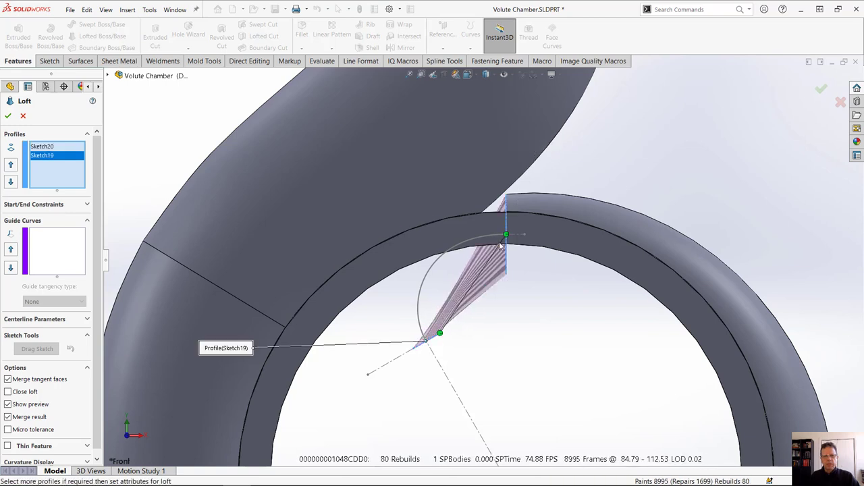
pyautogui.moveTo(506, 235); pyautogui.dragTo(507, 316)
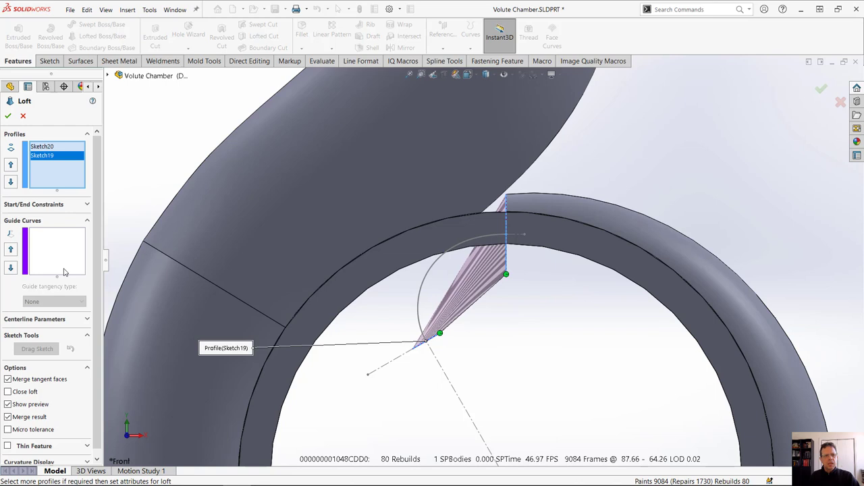
# Use Sketch22 as the loft centerline, keeping the start constraint at None
pyautogui.click(35, 319)
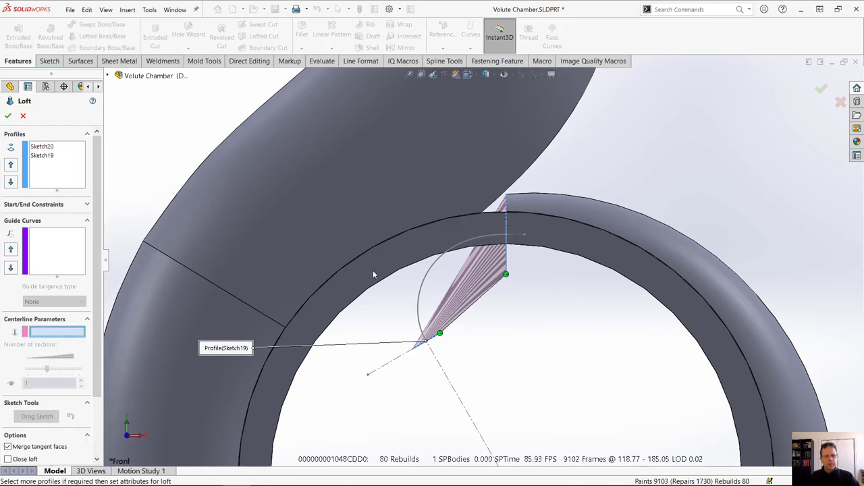
pyautogui.click(432, 264)
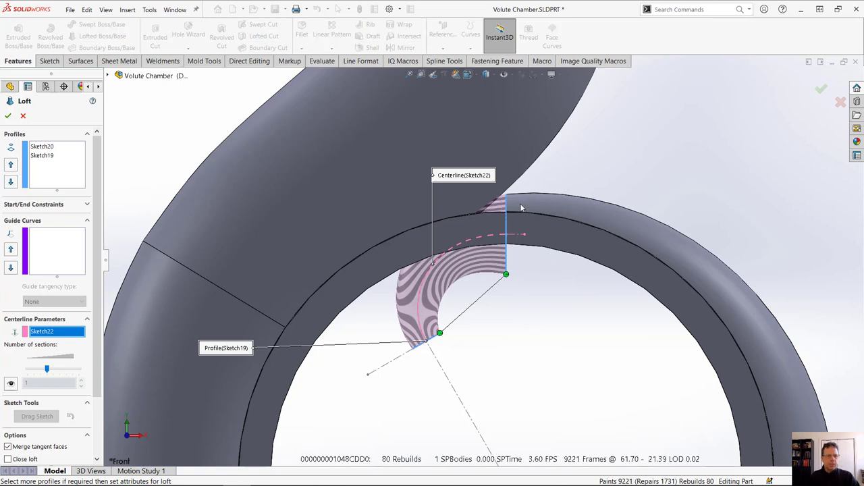
pyautogui.click(47, 205)
pyautogui.click(53, 229)
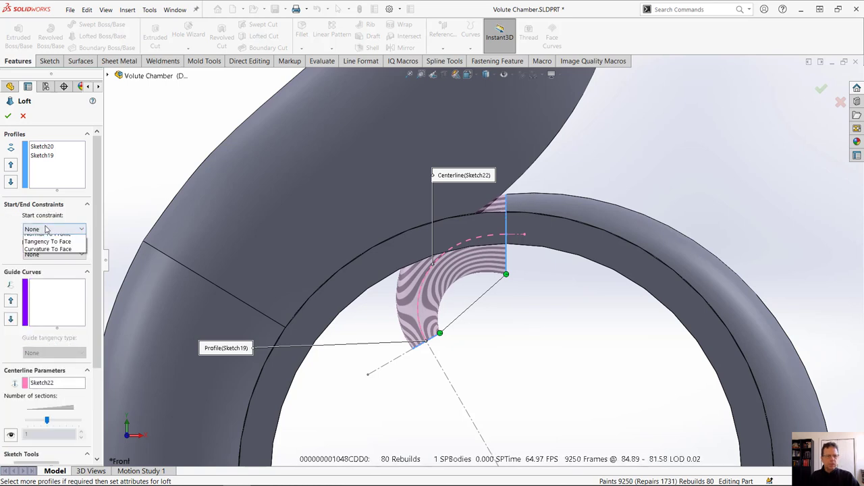
pyautogui.click(45, 263)
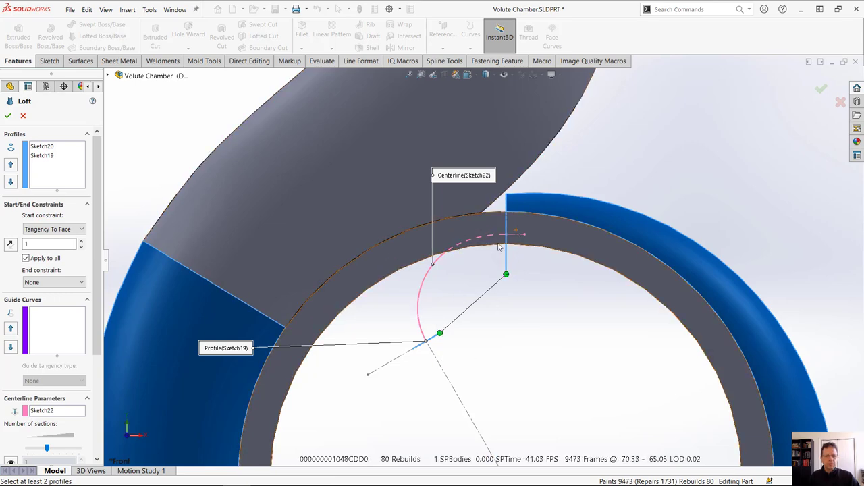
pyautogui.click(54, 230)
pyautogui.click(59, 240)
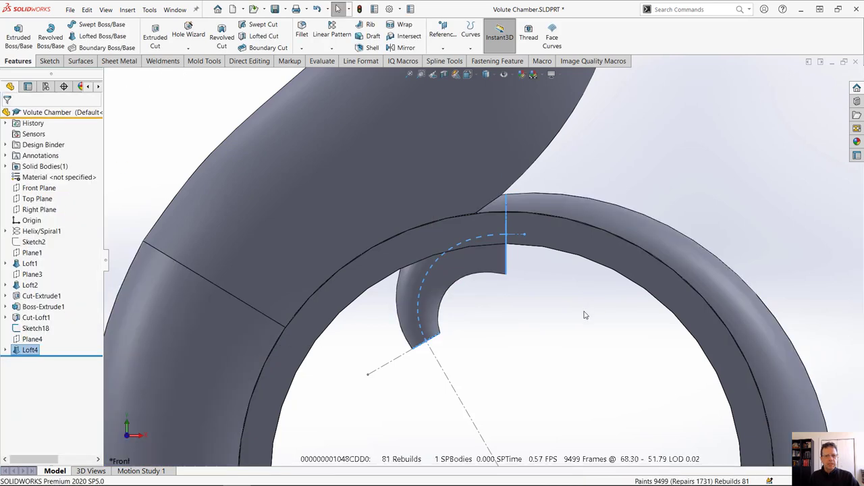
# Inspect Sketch18's construction line, then drag its profile angle from 60° to 72°
pyautogui.click(530, 357)
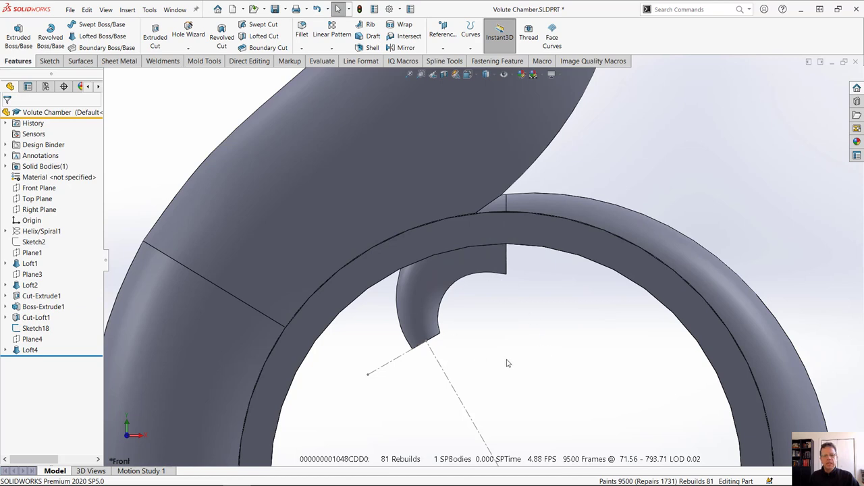
pyautogui.scroll(3, 507, 360)
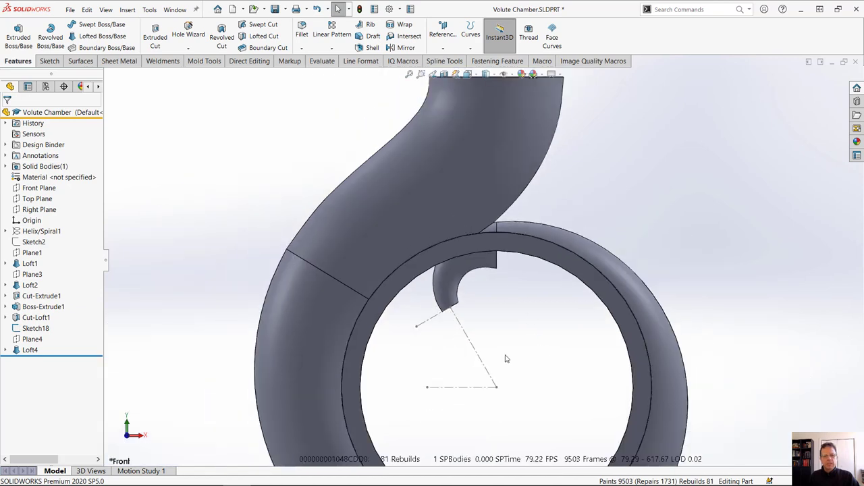
pyautogui.click(468, 341)
pyautogui.doubleClick(466, 339)
pyautogui.click(462, 340)
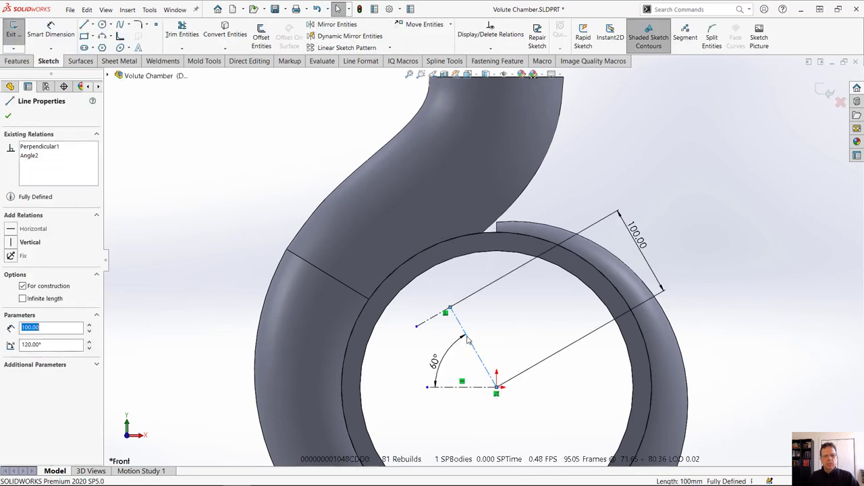
pyautogui.click(825, 91)
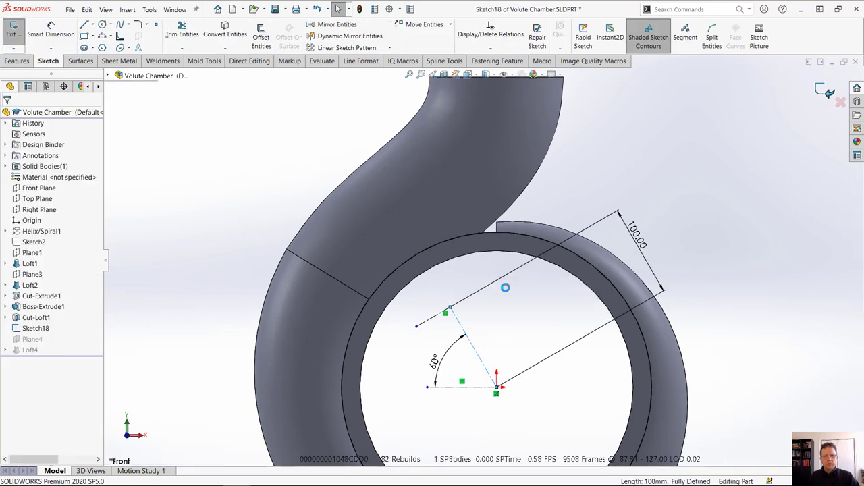
pyautogui.click(42, 329)
pyautogui.moveTo(436, 388)
pyautogui.mouseDown()
pyautogui.moveTo(424, 392)
pyautogui.moveTo(423, 405)
pyautogui.mouseUp()
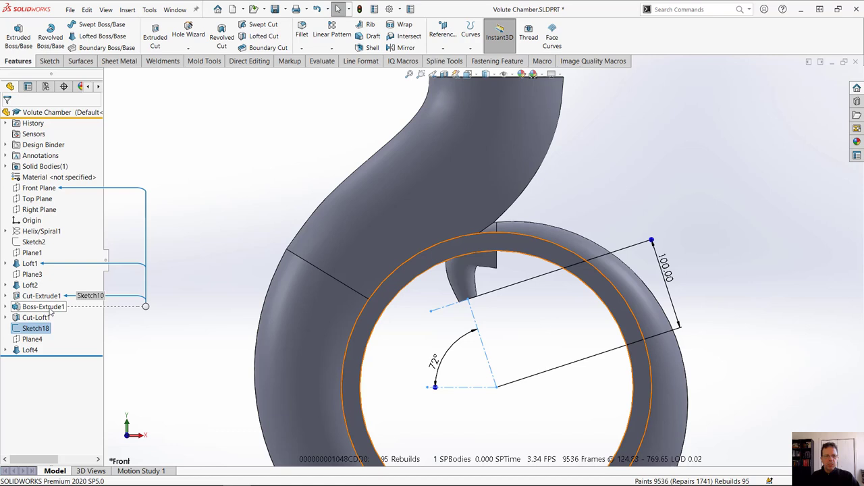
# Expand Loft4 and open its Sketch22 centerline sketch for editing
pyautogui.click(6, 350)
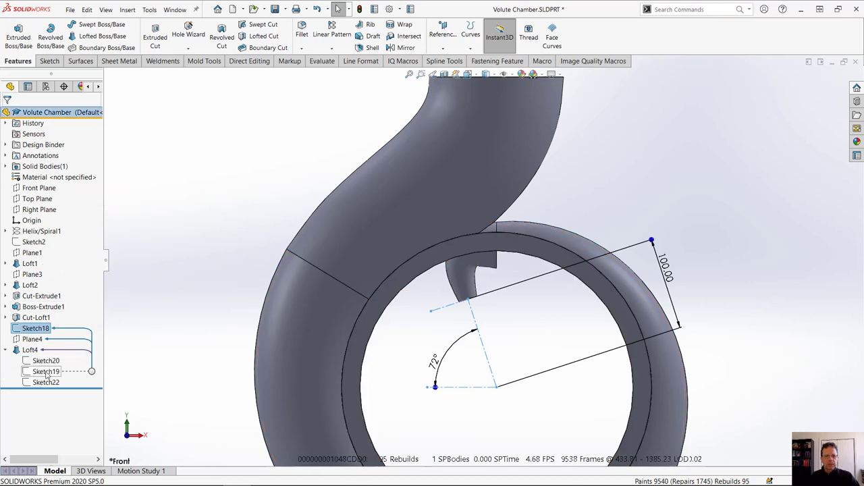
pyautogui.click(43, 384)
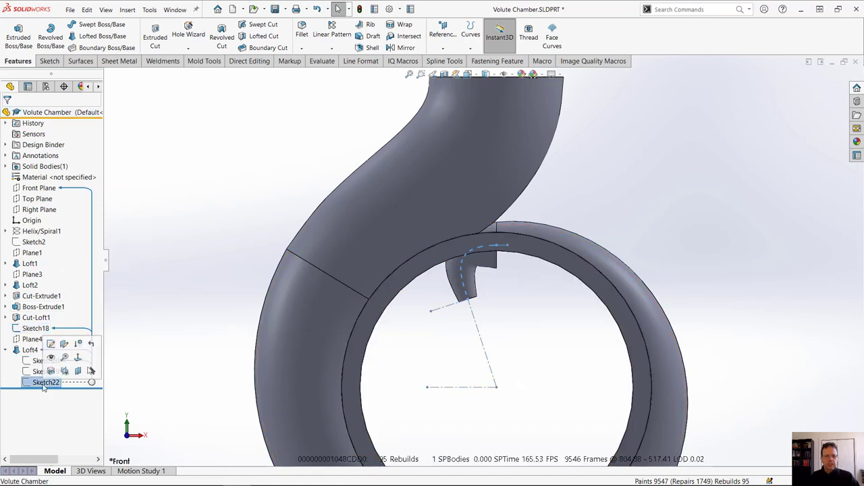
pyautogui.click(51, 344)
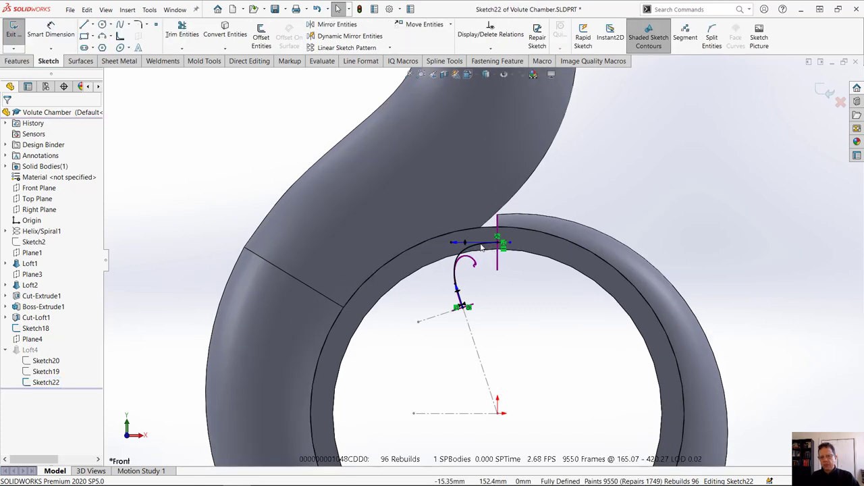
# Delete the spline centerline from Sketch22
pyautogui.click(481, 247)
pyautogui.scroll(-2, 481, 248)
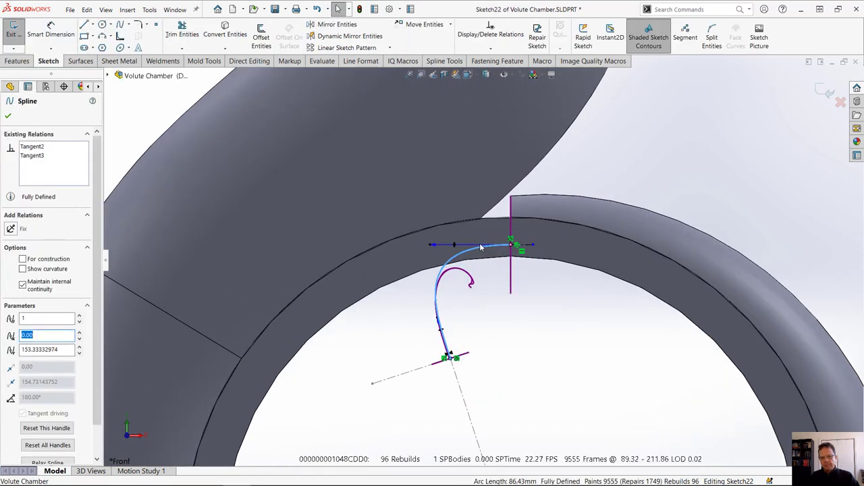
pyautogui.press('Delete')
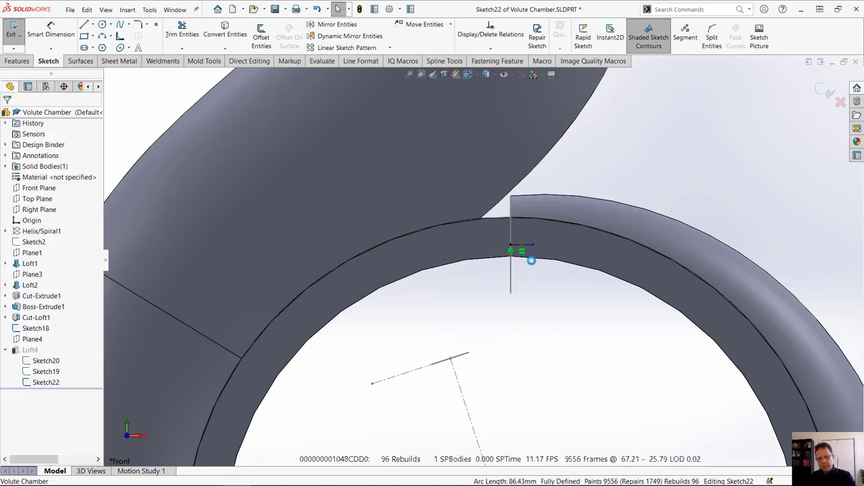
# Draw a conic from the vertical line's endpoint down to the angled line, placing its shoulder point
pyautogui.click(130, 48)
pyautogui.click(138, 94)
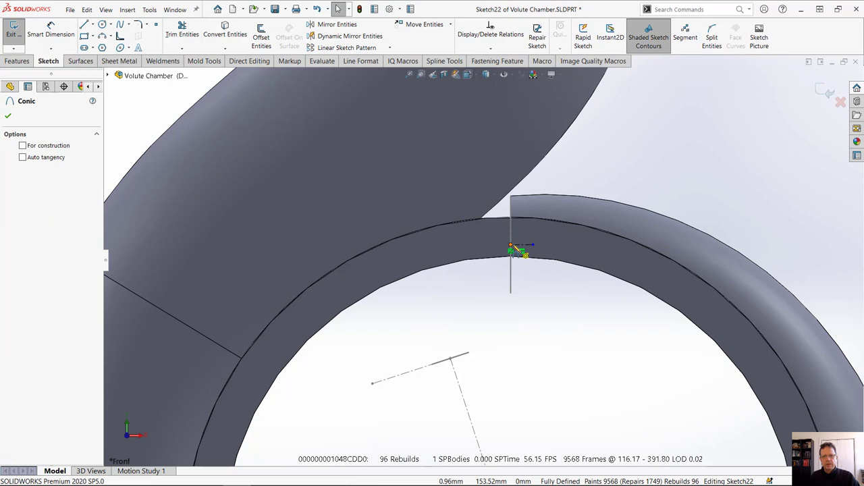
pyautogui.click(511, 250)
pyautogui.click(451, 357)
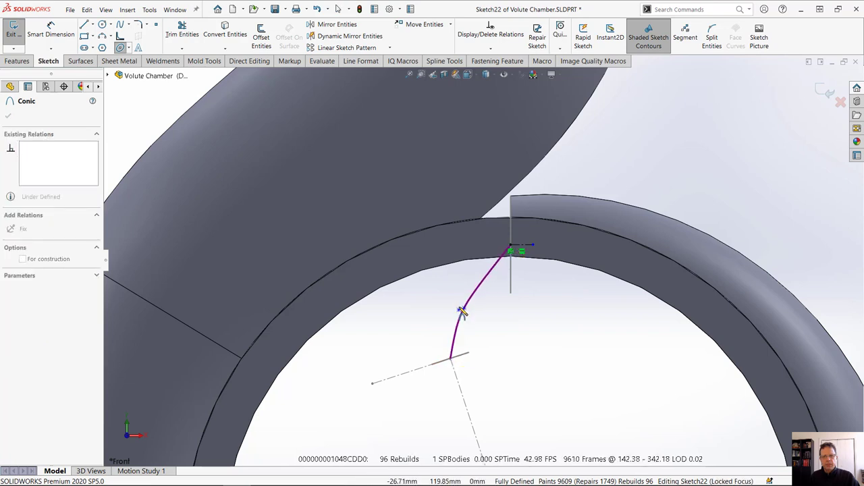
pyautogui.press('Escape')
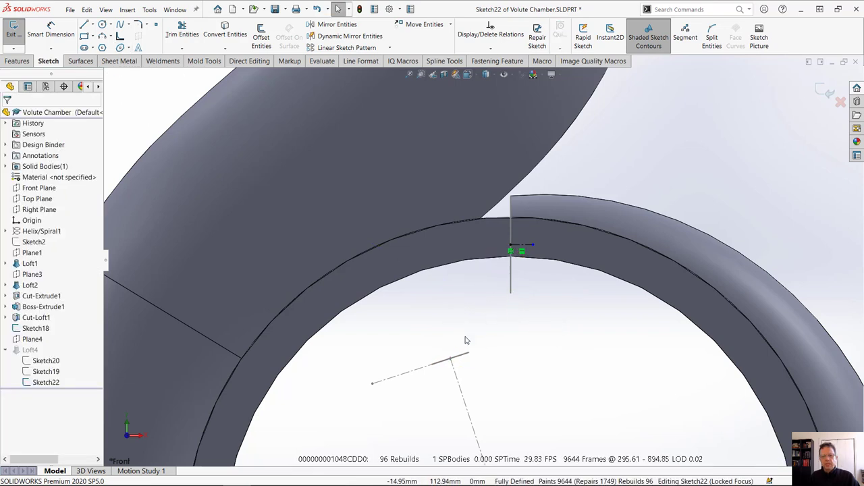
pyautogui.click(130, 49)
pyautogui.click(139, 95)
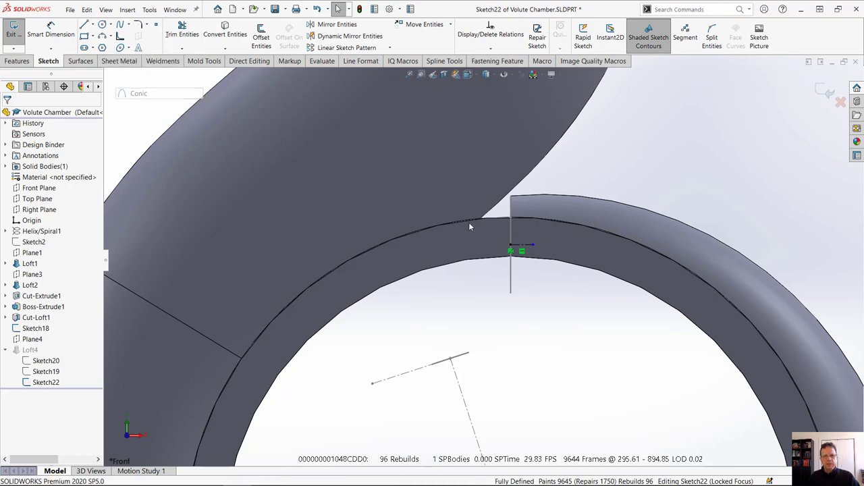
pyautogui.click(511, 246)
pyautogui.click(450, 357)
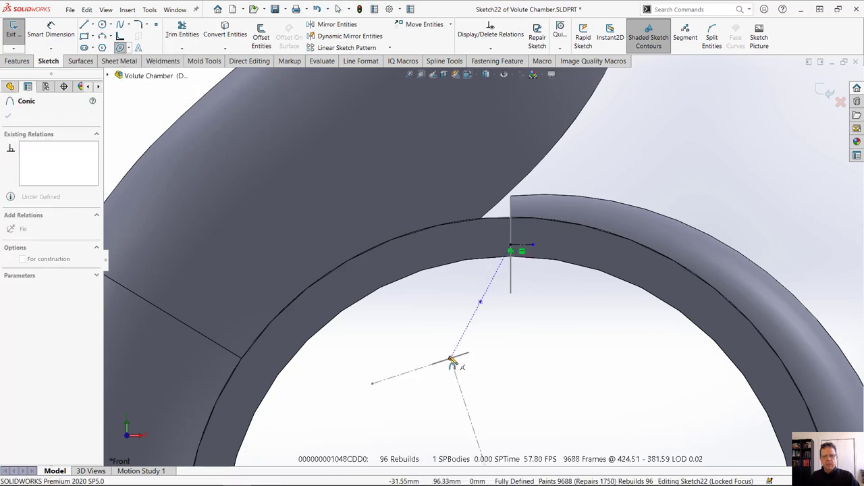
pyautogui.click(438, 284)
pyautogui.click(461, 293)
pyautogui.press('Escape')
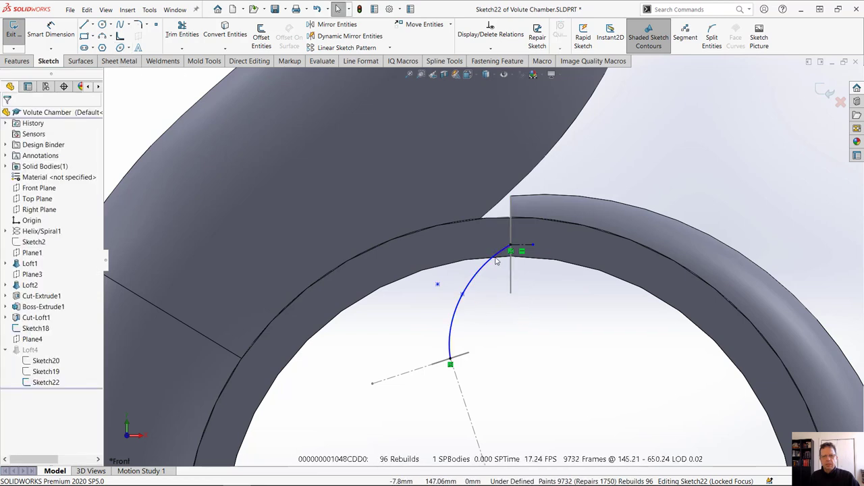
# Make the conic tangent to the short line and to Sketch18's angled line
pyautogui.click(506, 250)
pyautogui.keyDown('ctrl'); pyautogui.click(523, 246); pyautogui.keyUp('ctrl')
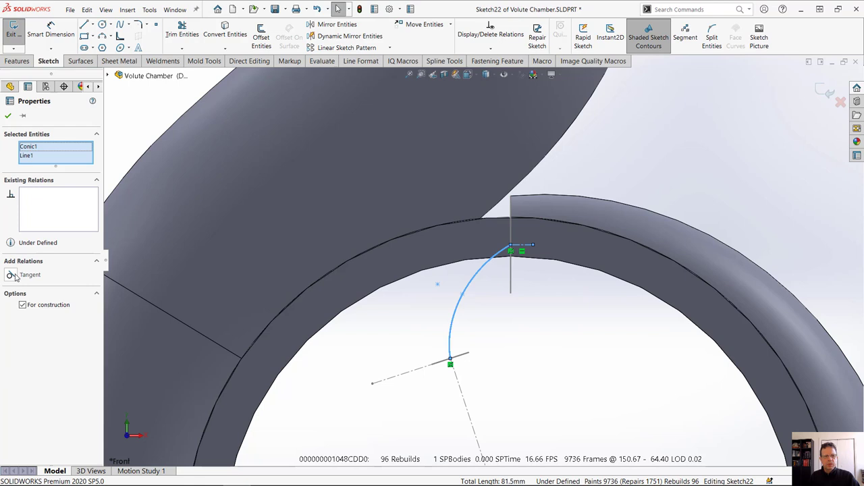
pyautogui.click(30, 275)
pyautogui.press('Escape')
pyautogui.click(452, 354)
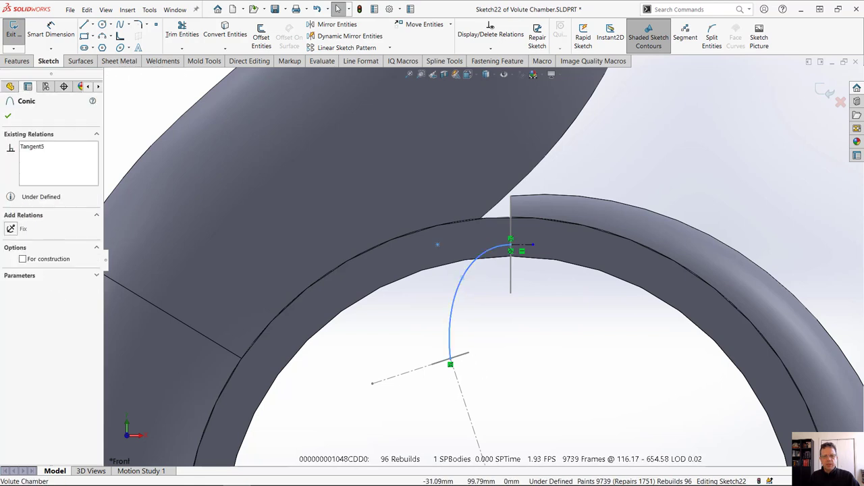
pyautogui.keyDown('ctrl'); pyautogui.click(457, 387); pyautogui.keyUp('ctrl')
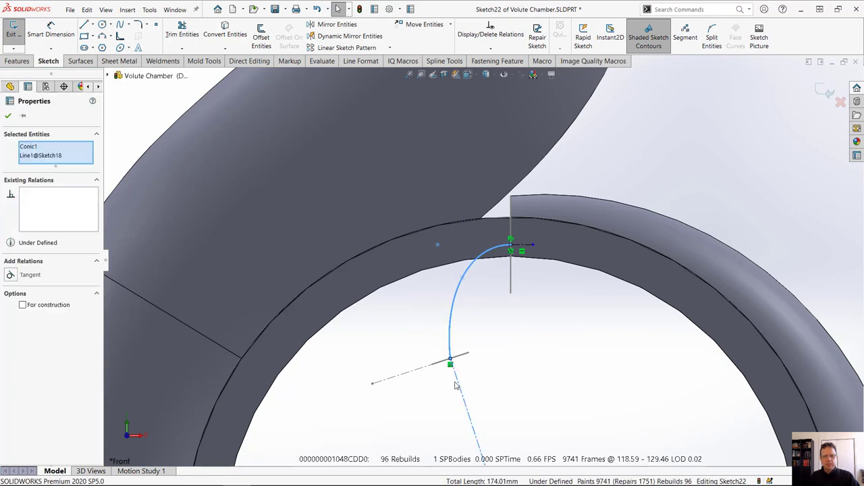
pyautogui.click(10, 275)
pyautogui.press('Escape')
# Drag the conic's control vertex to reshape its curve
pyautogui.click(452, 278)
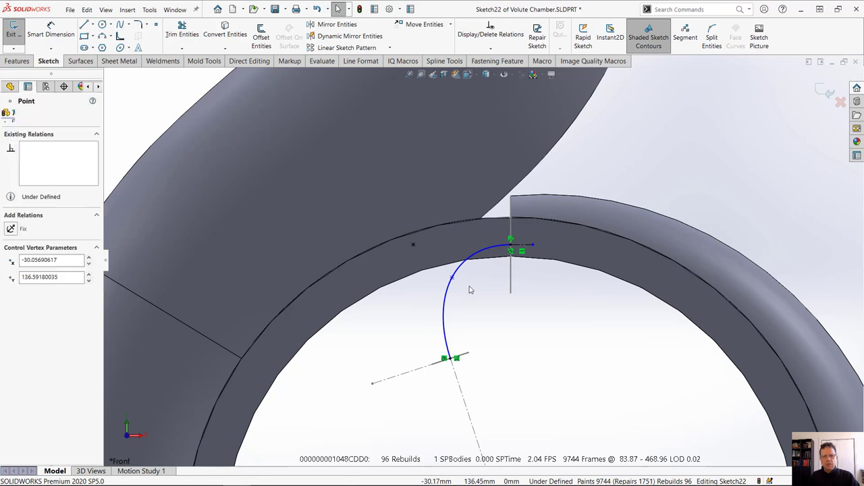
pyautogui.moveTo(502, 305); pyautogui.dragTo(503, 308)
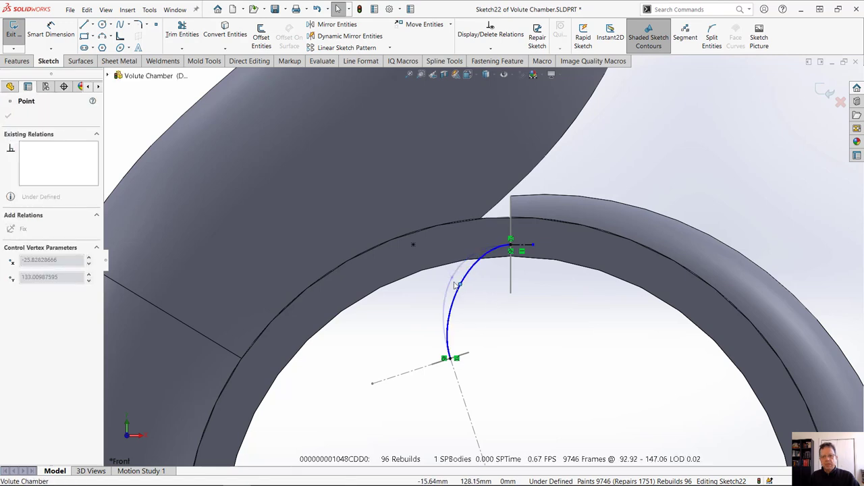
pyautogui.moveTo(459, 286); pyautogui.dragTo(478, 277)
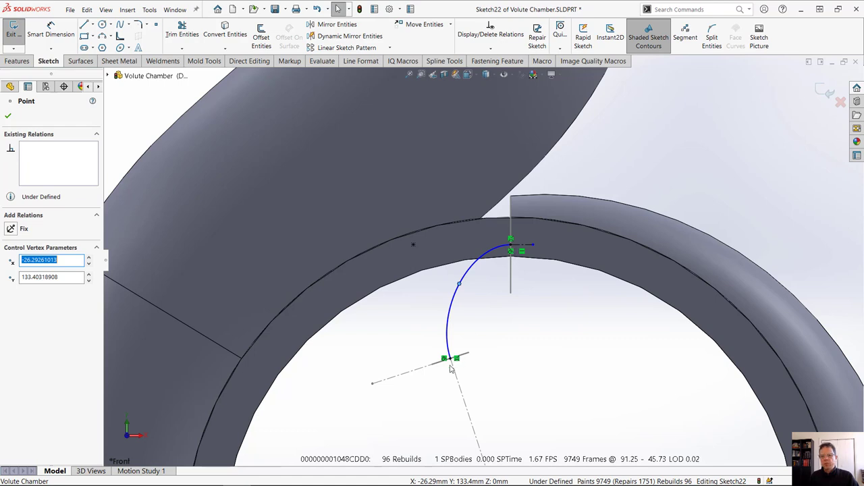
pyautogui.click(51, 31)
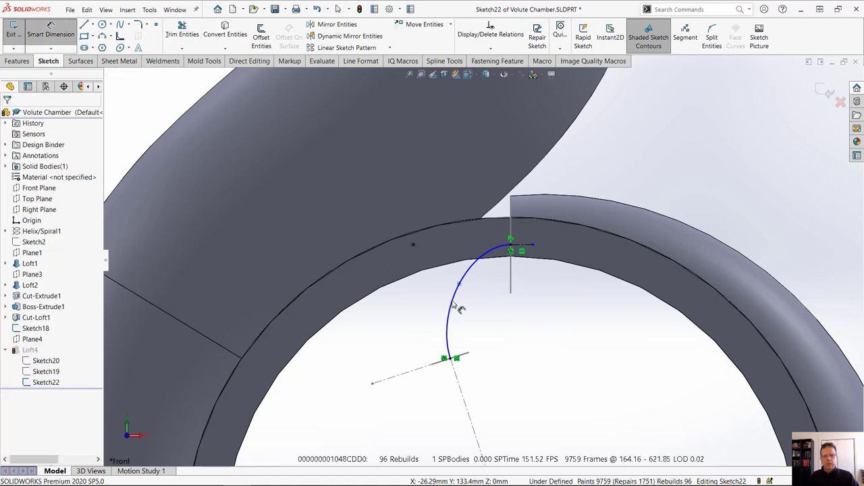
# Dimension the conic's rho as 0.5 and exit Sketch22 so Loft4 rebuilds
pyautogui.click(400, 313)
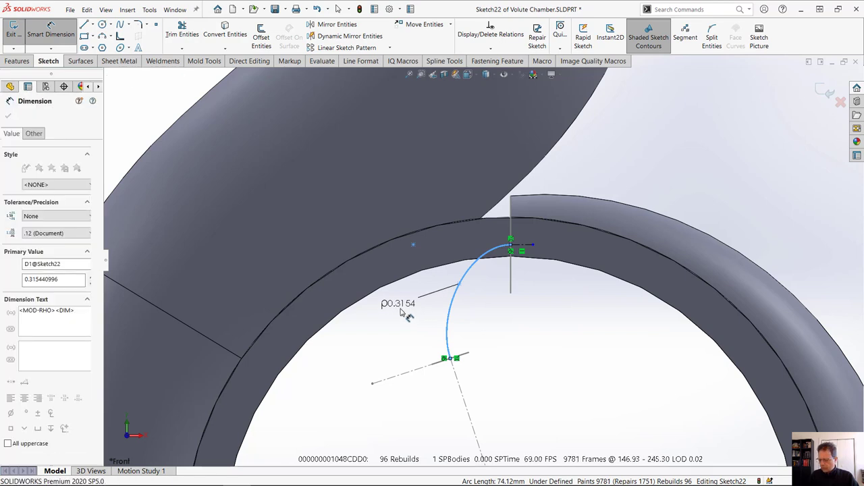
pyautogui.write('3')
pyautogui.press('Escape')
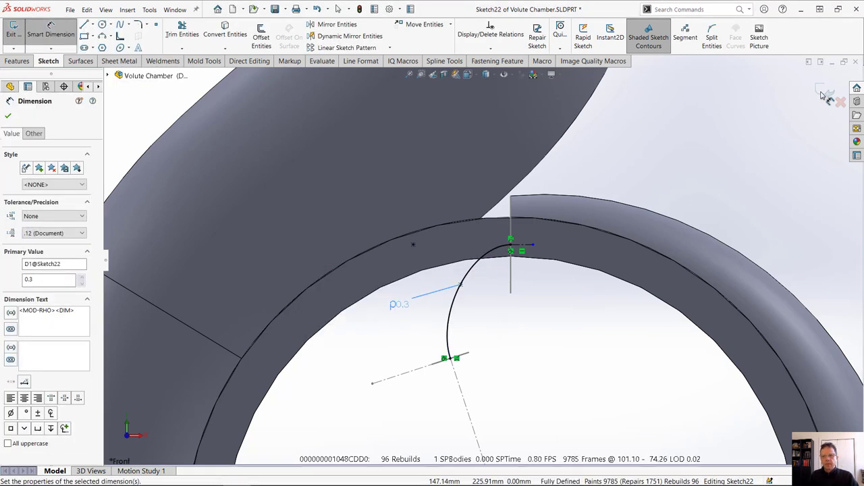
pyautogui.doubleClick(400, 303)
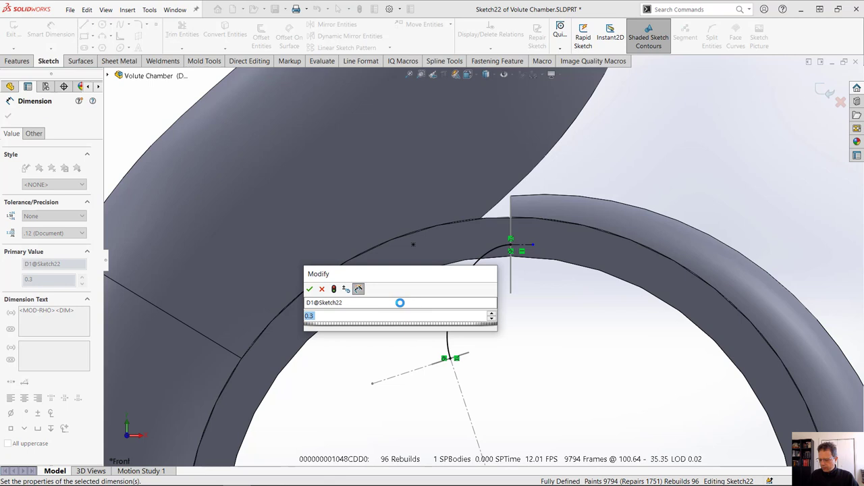
pyautogui.write('0.5')
pyautogui.press('Return')
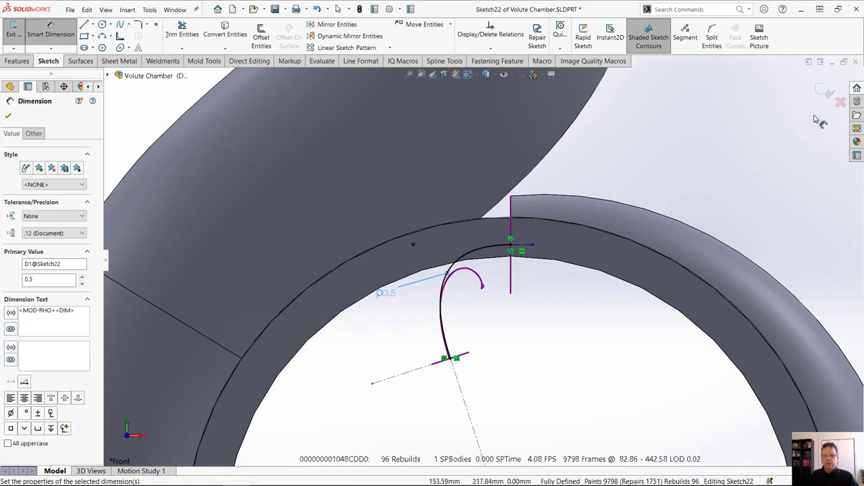
pyautogui.click(825, 91)
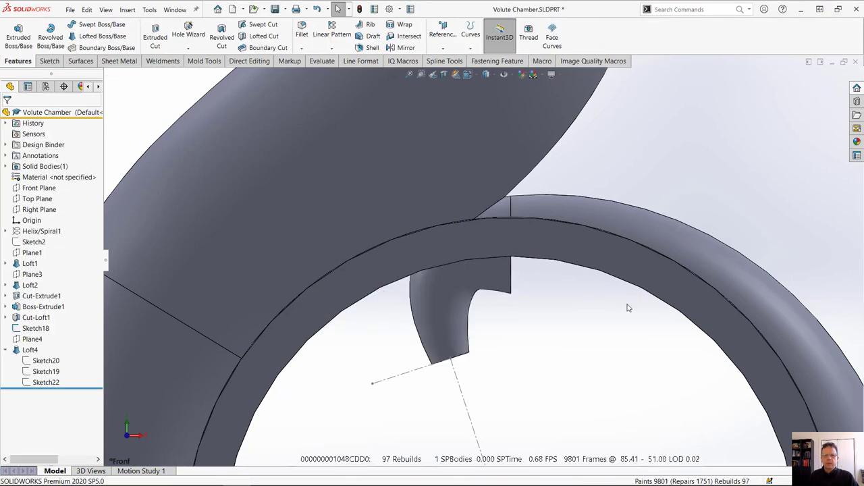
# Change the conic's rho dimension to 0.7 and rebuild, leaving Loft4 with a rebuild error
pyautogui.scroll(5, 476, 289)
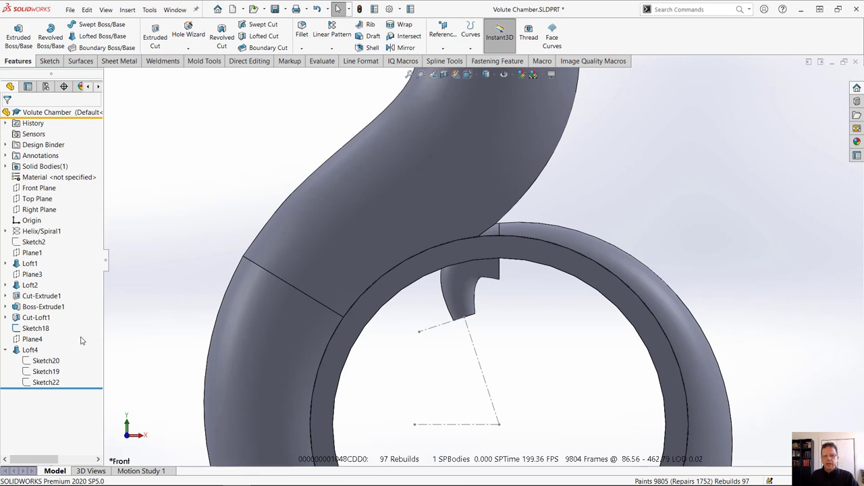
pyautogui.scroll(2, 455, 291)
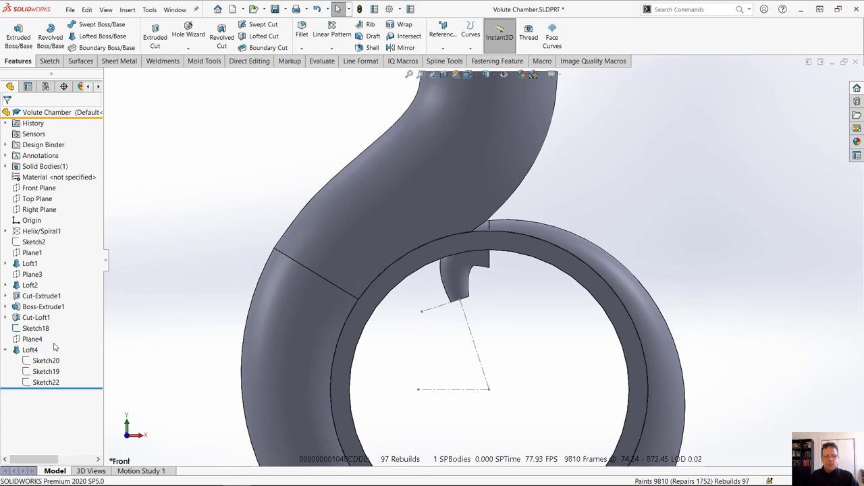
pyautogui.click(45, 382)
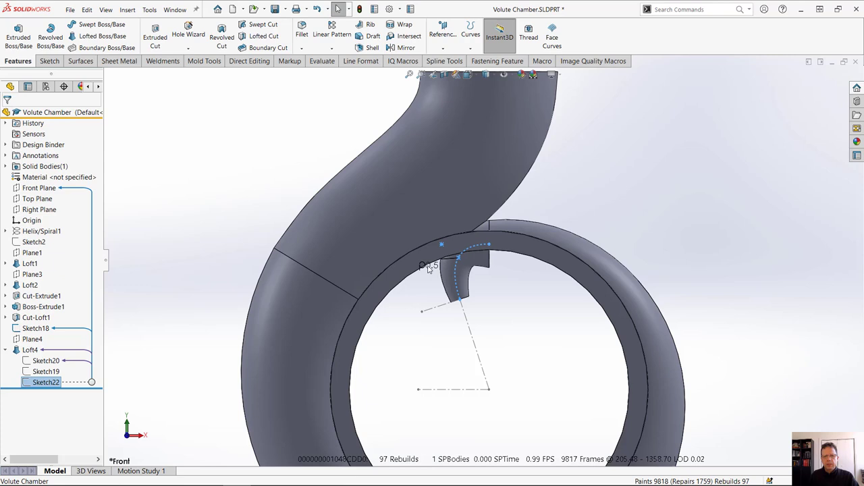
pyautogui.moveTo(428, 268); pyautogui.dragTo(411, 299)
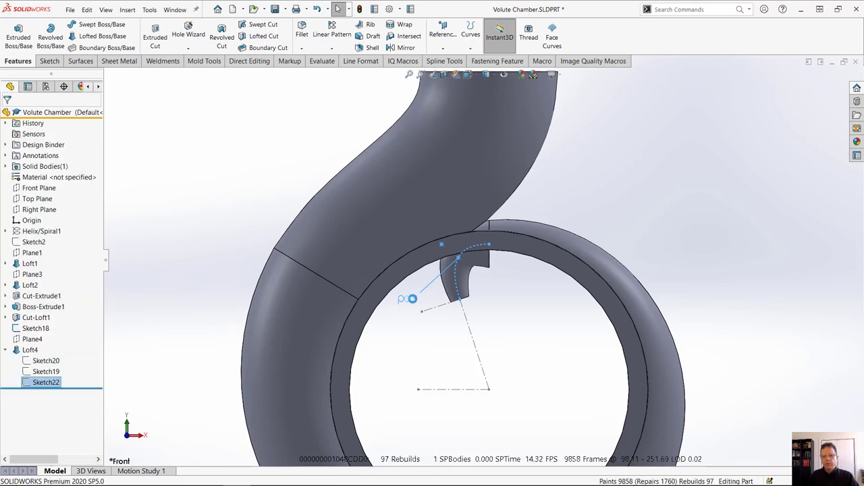
pyautogui.click(412, 298)
pyautogui.write('.7')
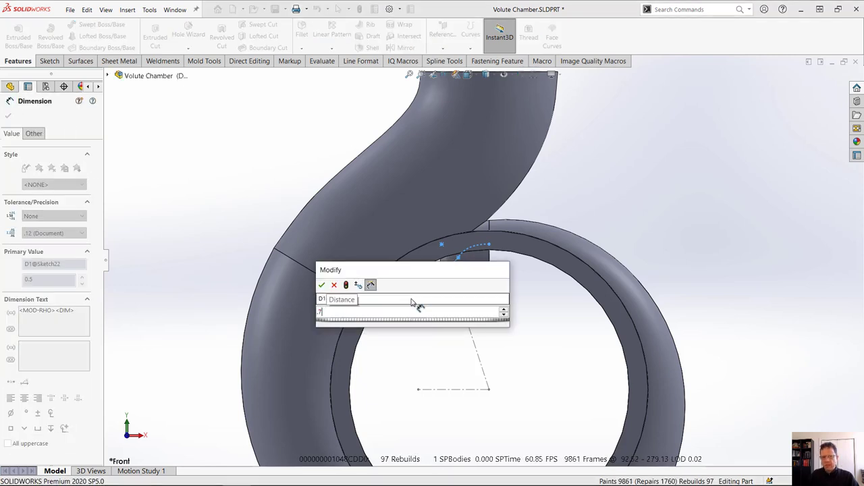
pyautogui.press('Return')
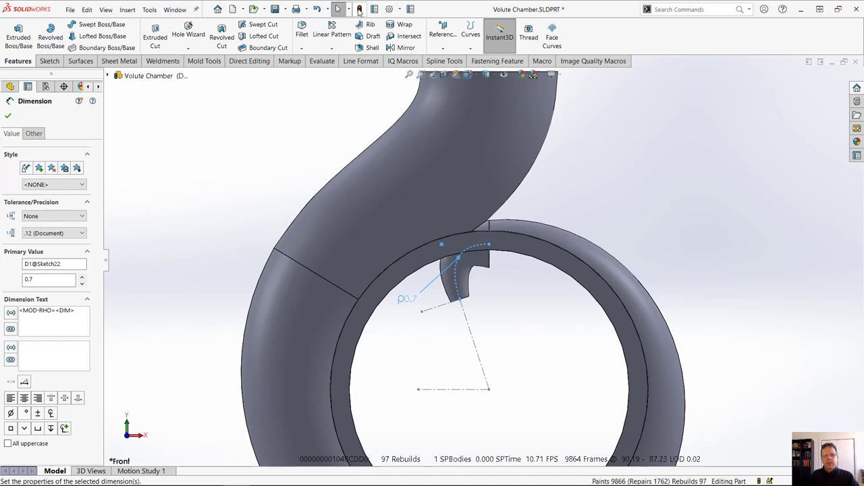
pyautogui.click(359, 9)
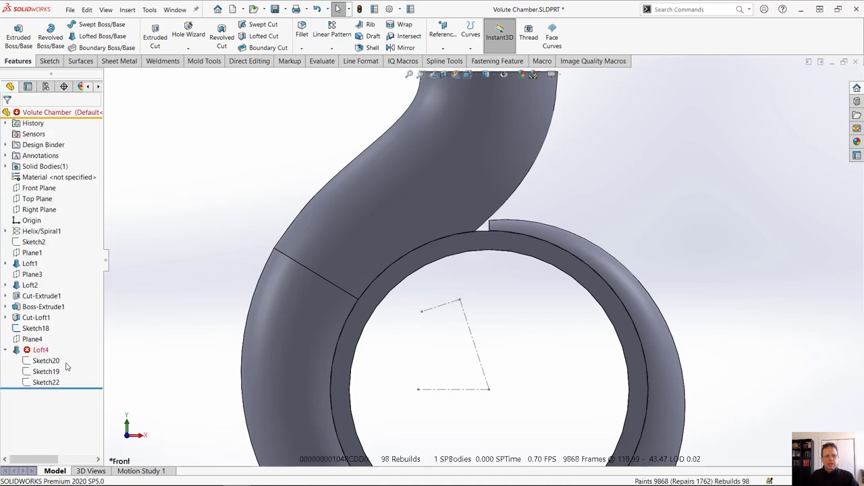
# In Sketch22, change the conic rho from 0.7 to 0.4 so Loft4 rebuilds cleanly
pyautogui.click(46, 382)
pyautogui.click(74, 365)
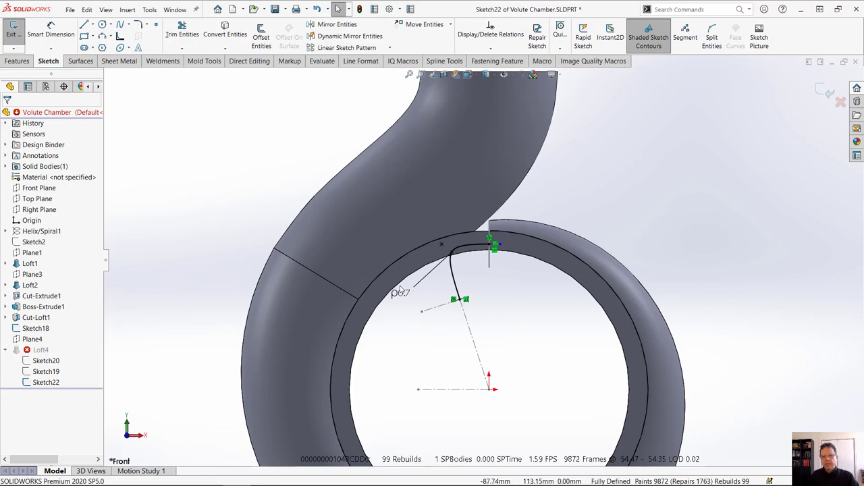
pyautogui.click(402, 295)
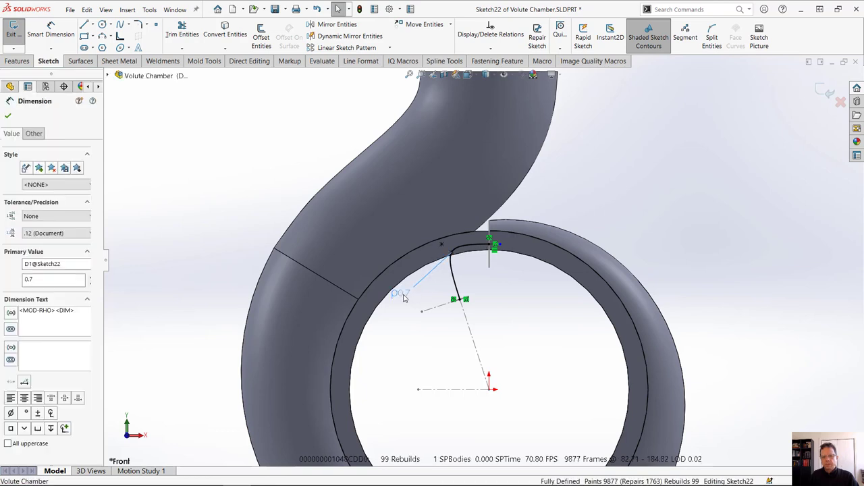
pyautogui.doubleClick(403, 298)
pyautogui.write('.4')
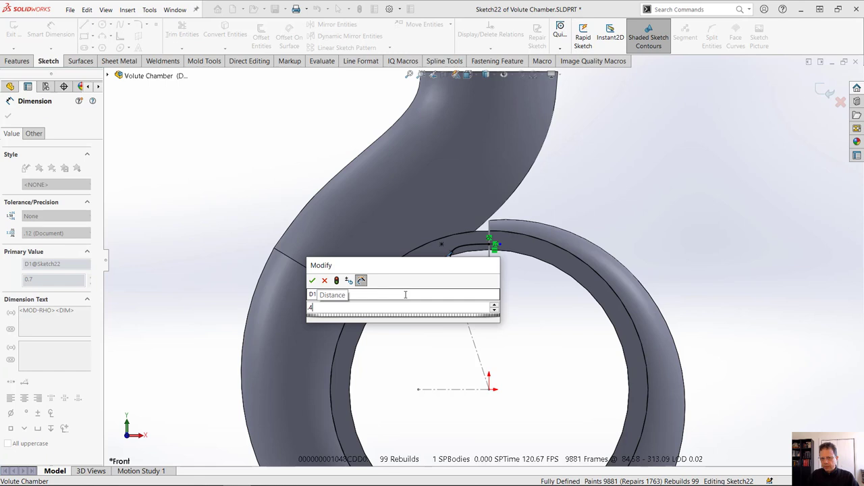
pyautogui.press('Return')
pyautogui.press('Escape')
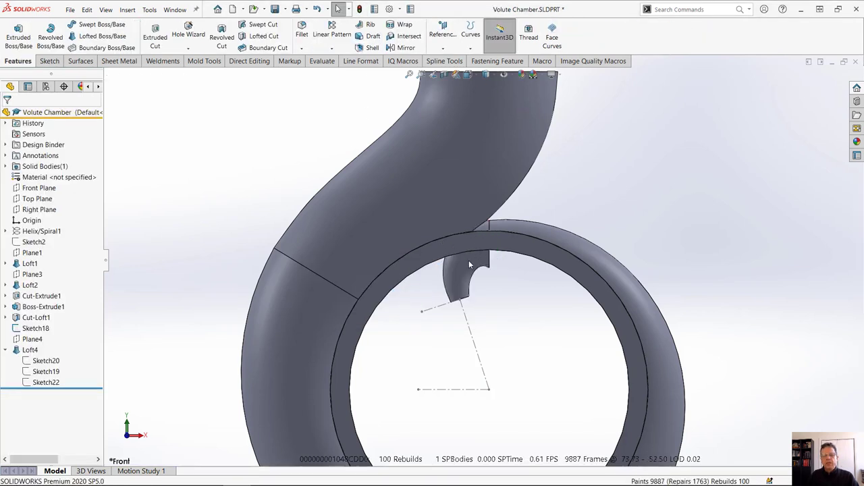
# Drag Sketch18's offset from 100 to 128, trying angles from 69° to 78° before keeping 72°
pyautogui.click(34, 330)
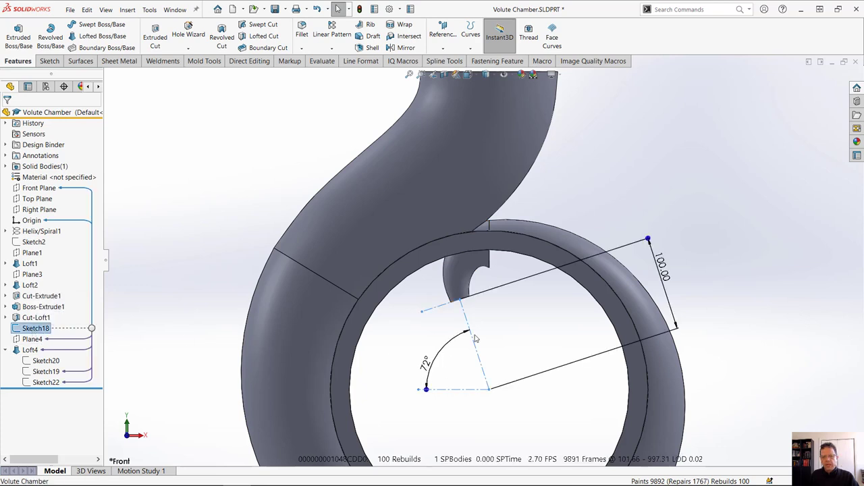
pyautogui.moveTo(648, 239)
pyautogui.mouseDown()
pyautogui.moveTo(657, 220)
pyautogui.moveTo(652, 201)
pyautogui.moveTo(653, 213)
pyautogui.mouseUp()
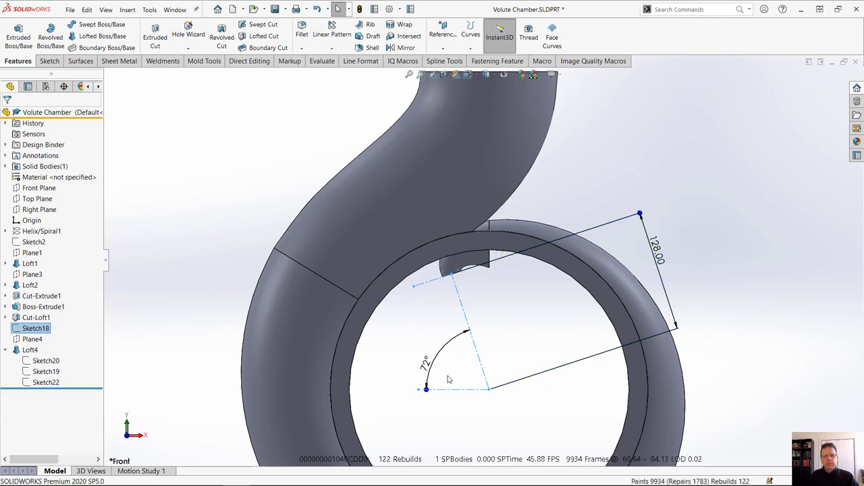
pyautogui.moveTo(427, 393)
pyautogui.mouseDown()
pyautogui.moveTo(414, 391)
pyautogui.moveTo(414, 402)
pyautogui.moveTo(413, 389)
pyautogui.moveTo(417, 399)
pyautogui.mouseUp()
pyautogui.click(483, 304)
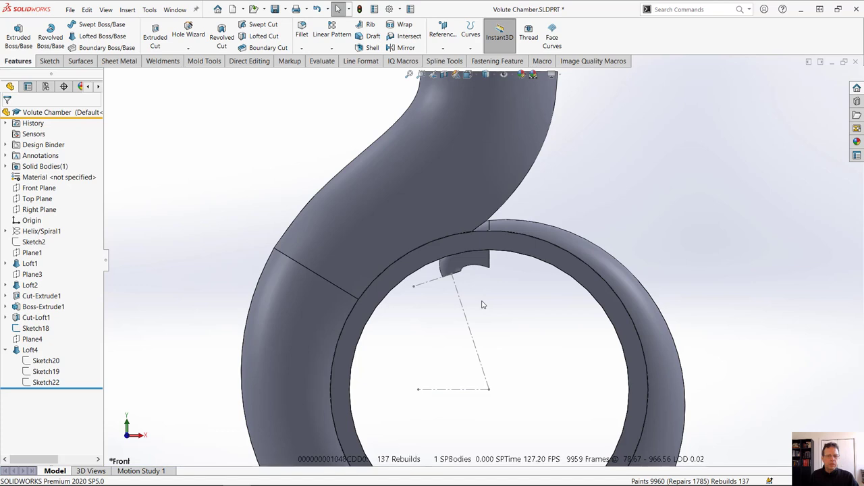
# Create an empty Design Study 1, then go back to the model
pyautogui.rightClick(146, 472)
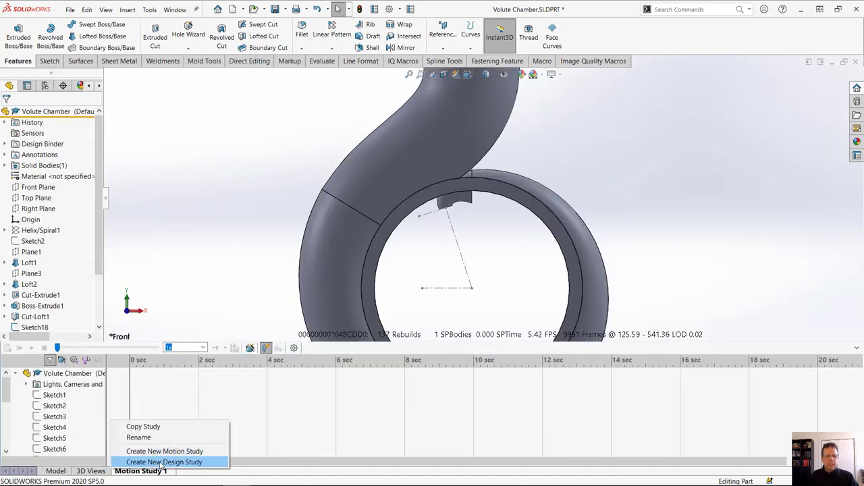
pyautogui.click(175, 462)
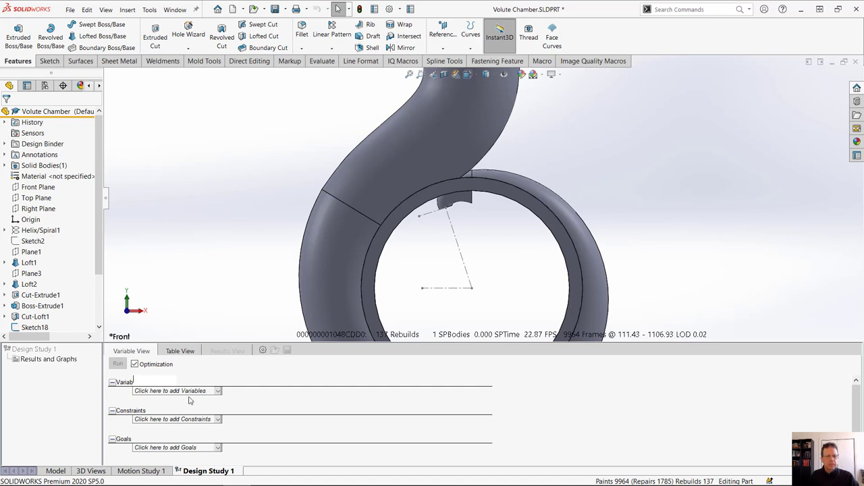
pyautogui.click(57, 471)
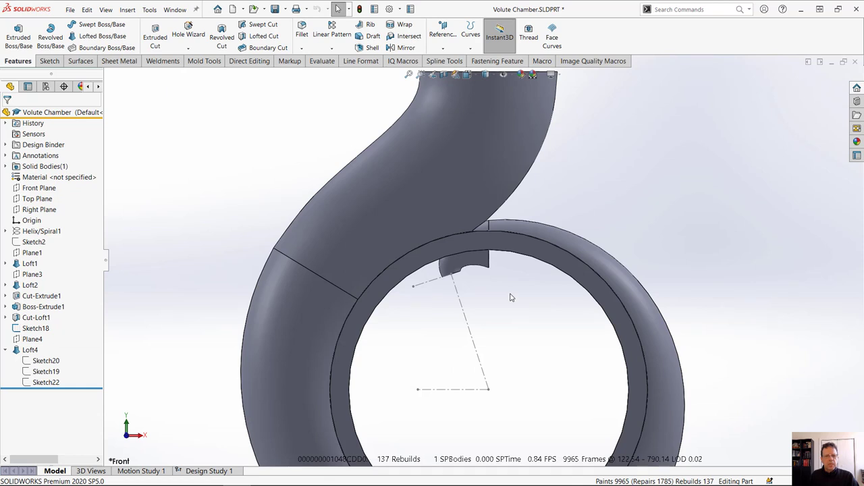
# Display Sketch18's 128.00 offset and tilt the volute to view the pipe opening
pyautogui.scroll(-3, 466, 240)
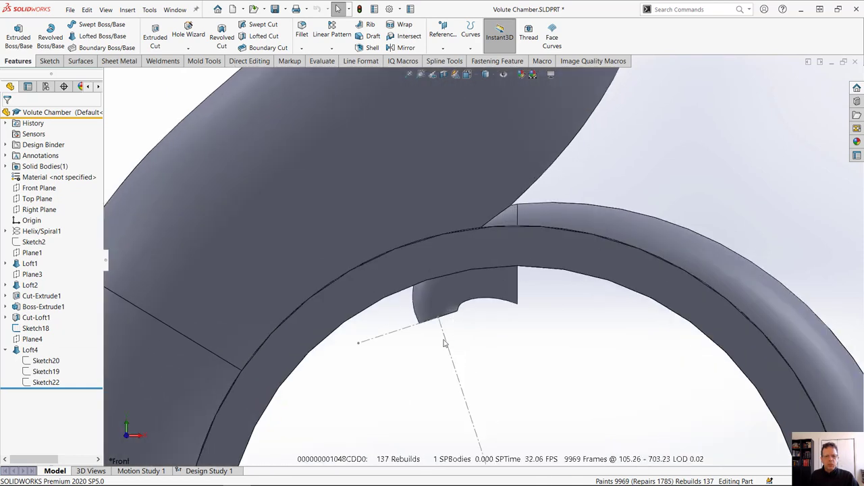
pyautogui.click(447, 349)
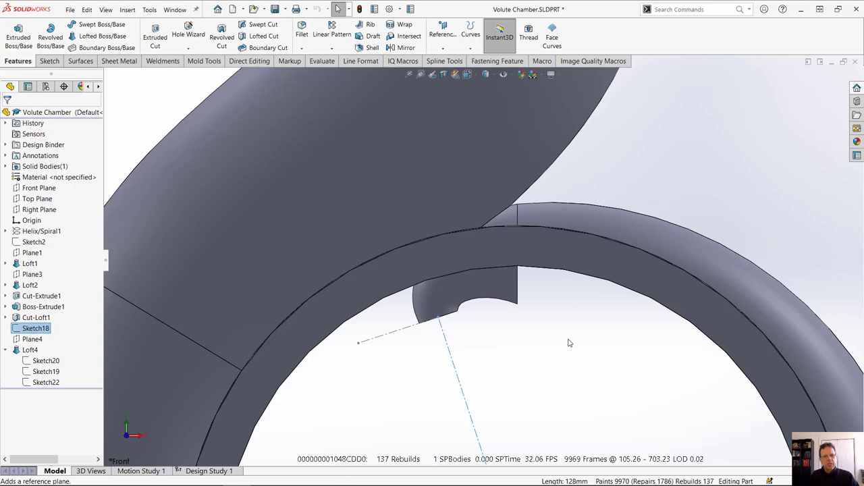
pyautogui.press('z')
pyautogui.moveTo(547, 307); pyautogui.dragTo(520, 253, button='middle')
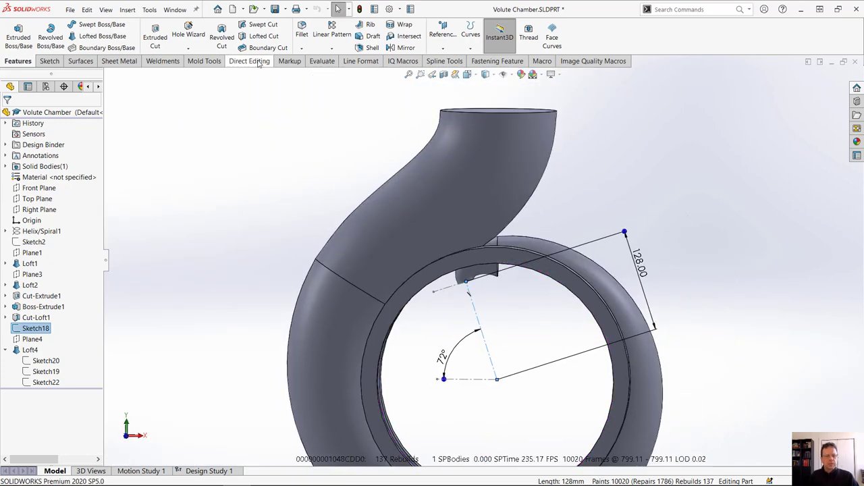